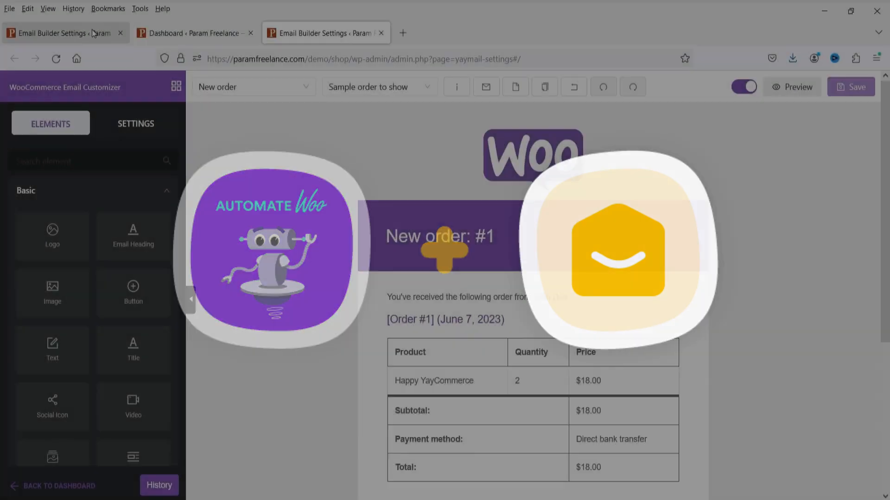
# - Look through the finished Cart Abandoned email design, from the logo down to the coupon banners
pyautogui.click(61, 26)
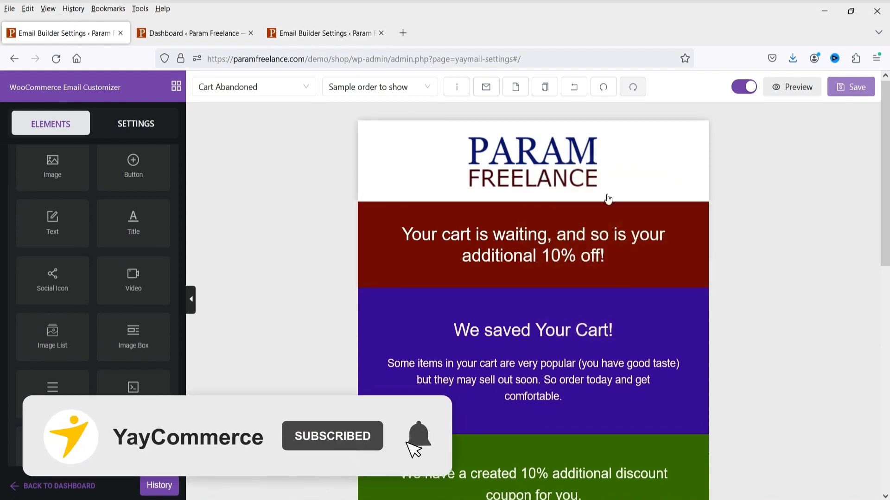
pyautogui.scroll(-3, 773, 262)
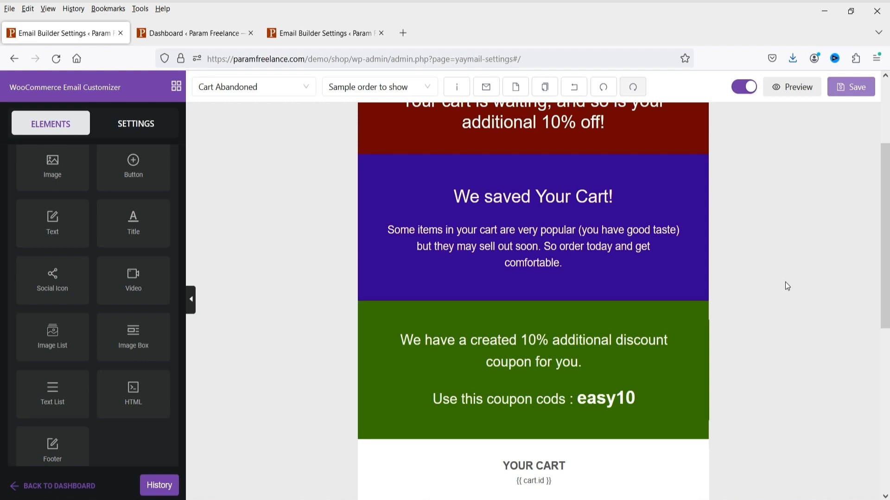
pyautogui.scroll(3, 800, 256)
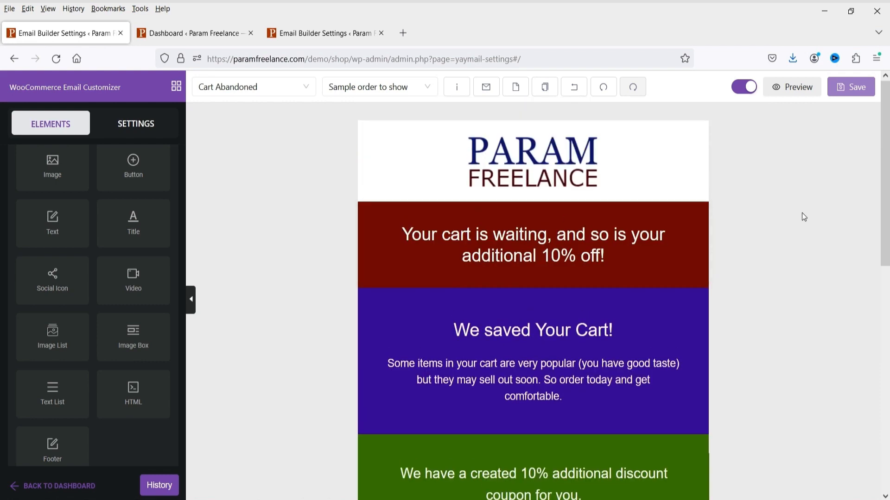
pyautogui.scroll(-3, 802, 215)
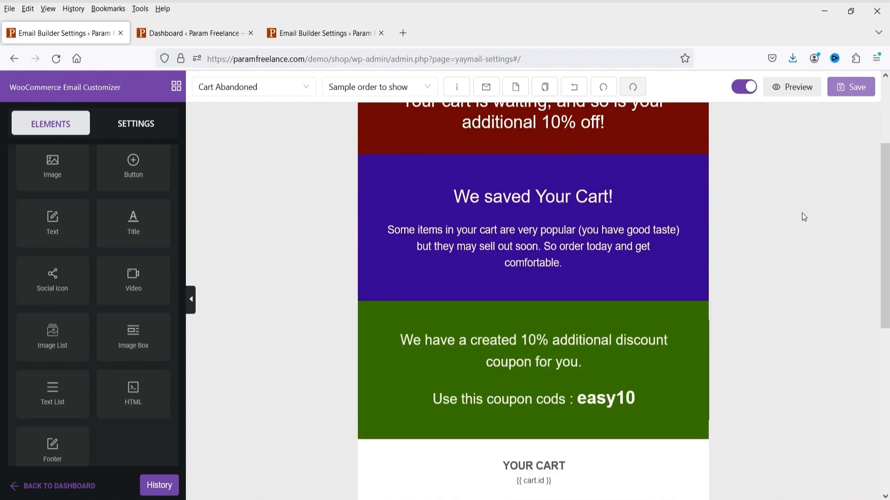
pyautogui.scroll(-6, 796, 217)
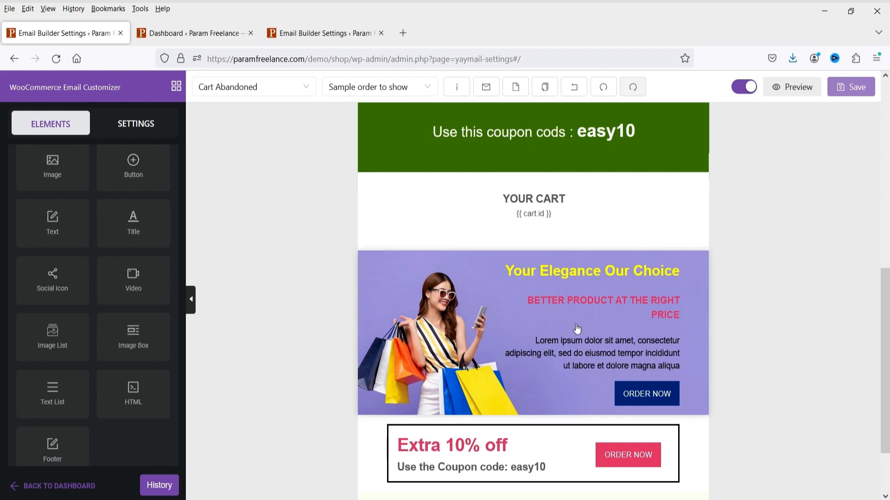
pyautogui.scroll(-2, 823, 330)
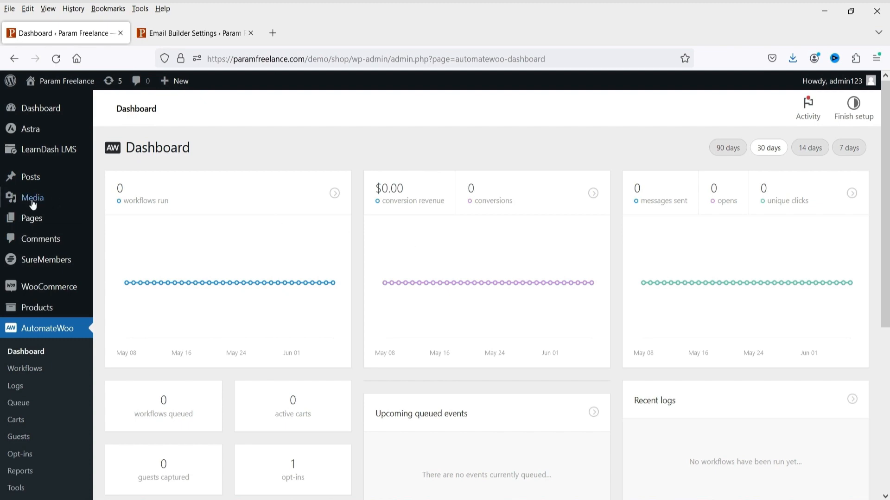
# - Go from the plugins list to the AutomateWoo workflows and open the Cart Abandoned workflow for editing
pyautogui.scroll(-3, 37, 213)
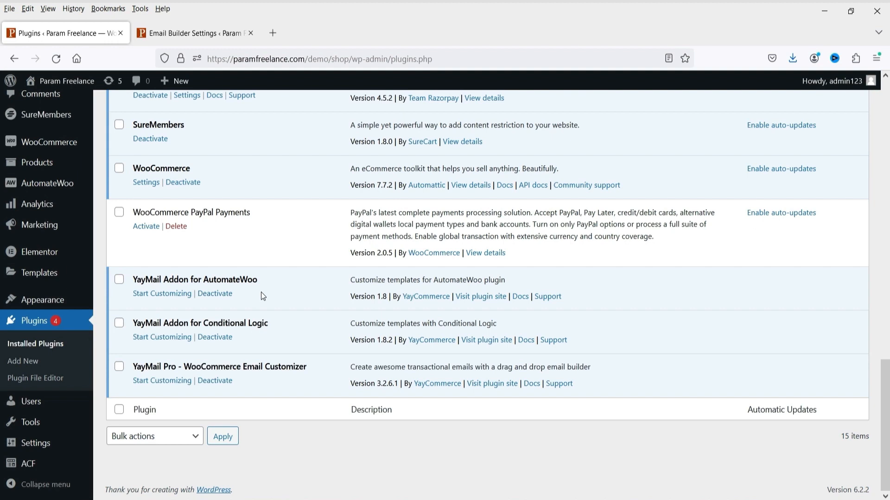
pyautogui.moveTo(65, 184)
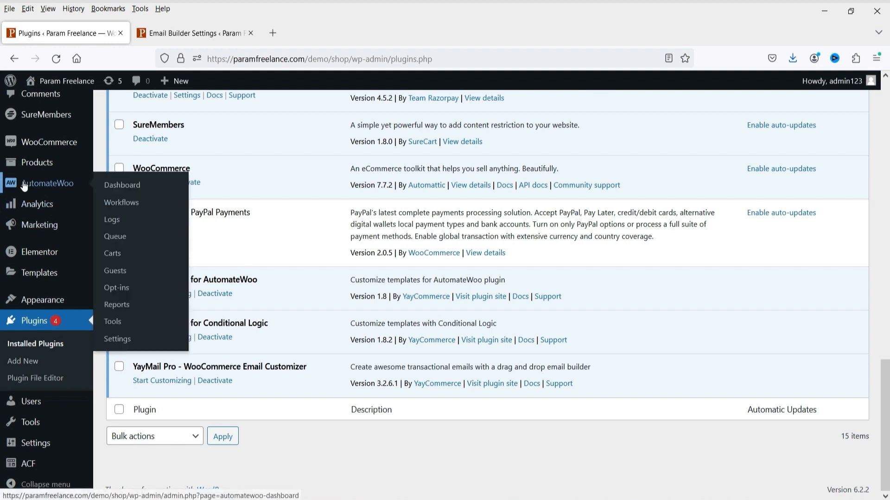
pyautogui.click(122, 208)
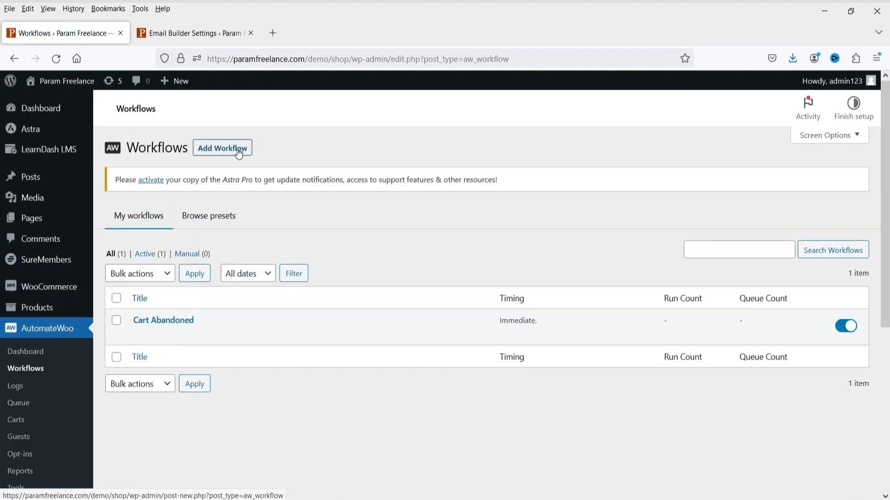
pyautogui.click(140, 336)
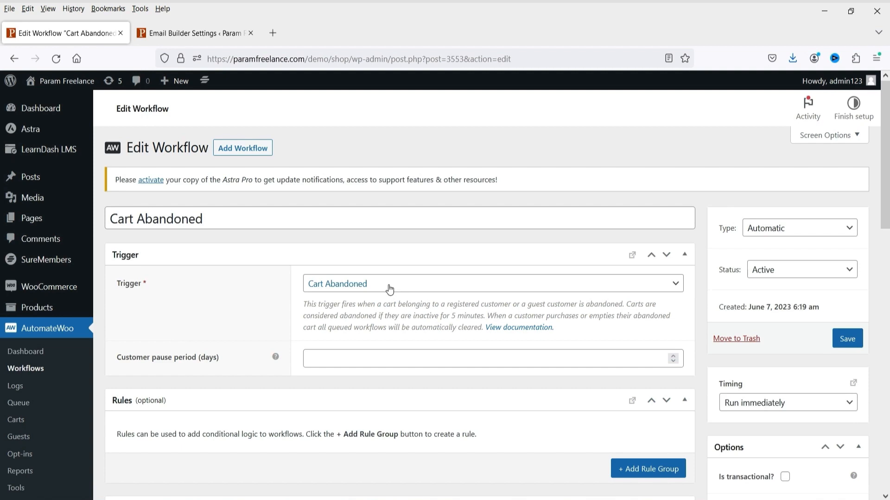
# - Look through the workflow's available triggers, including the Cart Abandoned options, and leave the Cart Abandoned trigger selected
pyautogui.click(389, 289)
pyautogui.scroll(5, 515, 354)
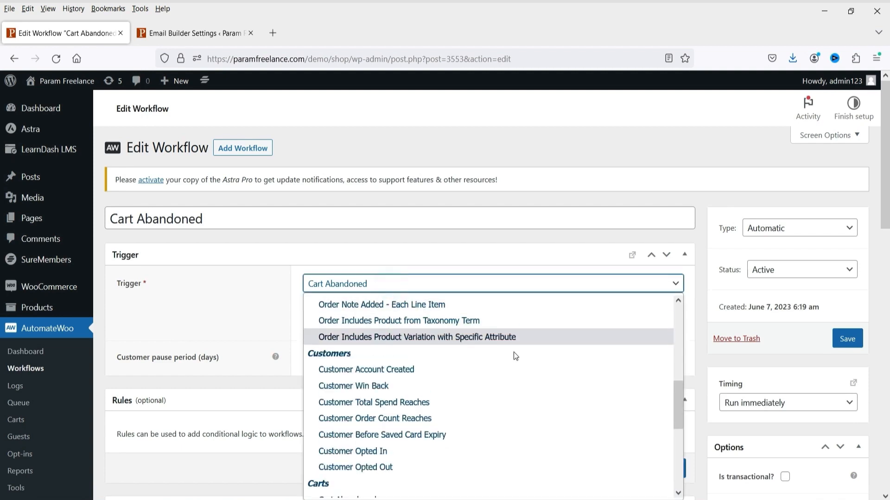
pyautogui.scroll(-5, 515, 356)
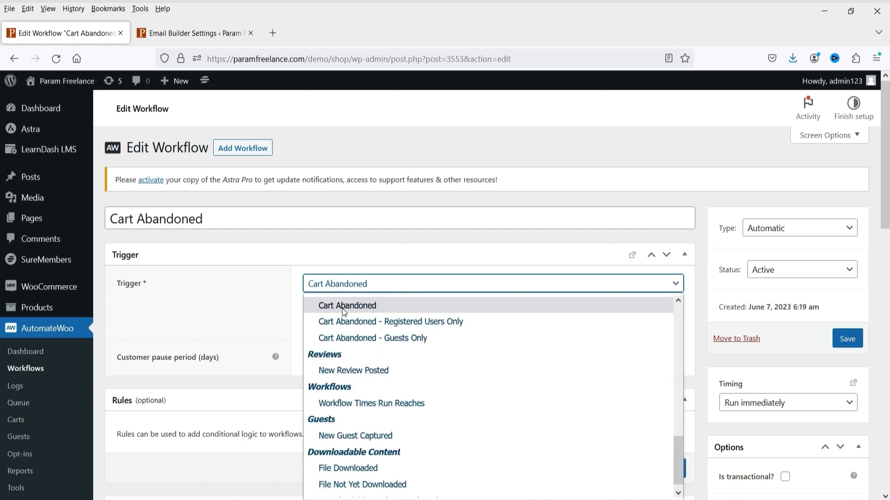
pyautogui.scroll(-1, 542, 373)
pyautogui.click(206, 324)
# - Choose Send Email as the action of the Cart Abandoned workflow
pyautogui.scroll(-5, 264, 279)
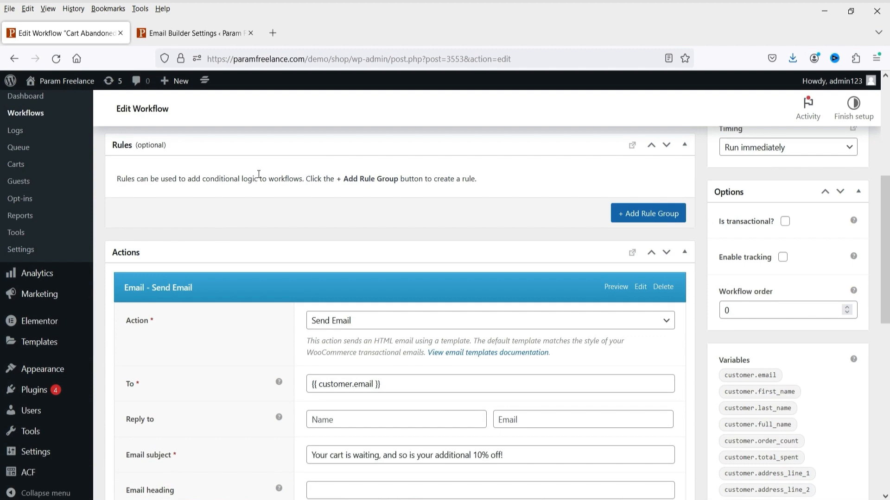
pyautogui.scroll(-3, 256, 191)
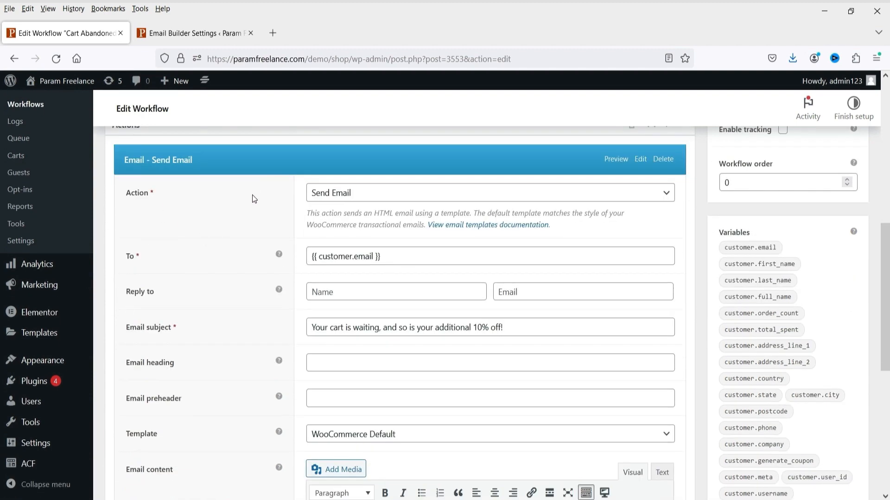
pyautogui.click(453, 200)
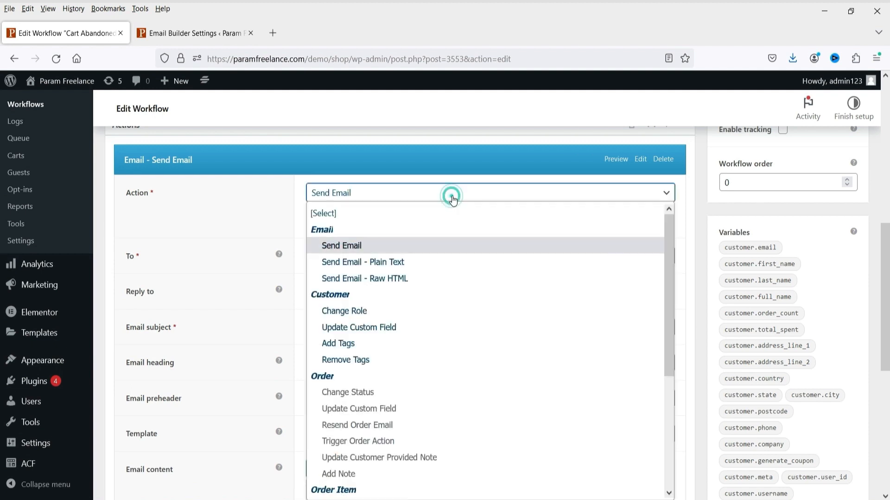
pyautogui.click(381, 244)
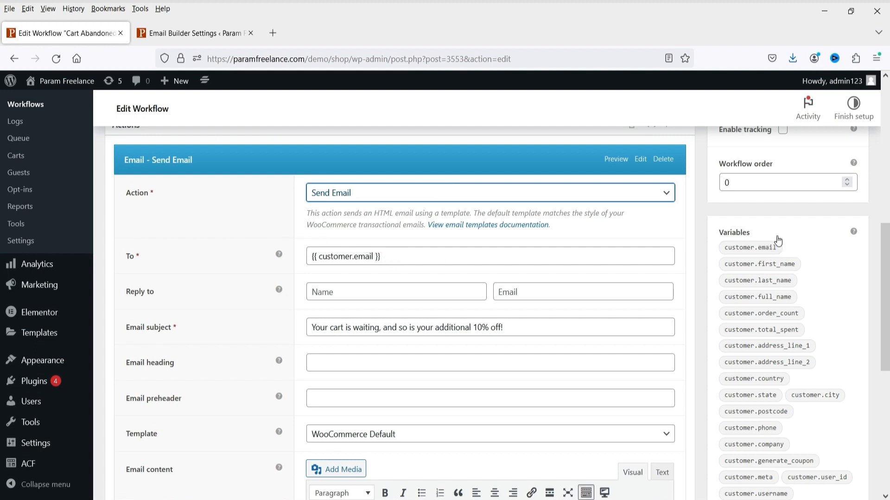
# - Choose WooCommerce Default as the template of the Send Email action
pyautogui.scroll(-2, 496, 254)
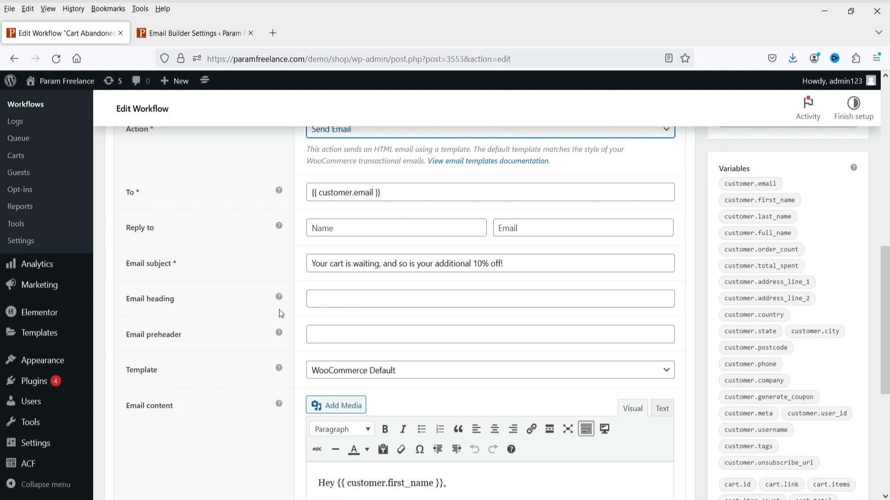
pyautogui.scroll(-3, 324, 296)
pyautogui.scroll(-3, 308, 239)
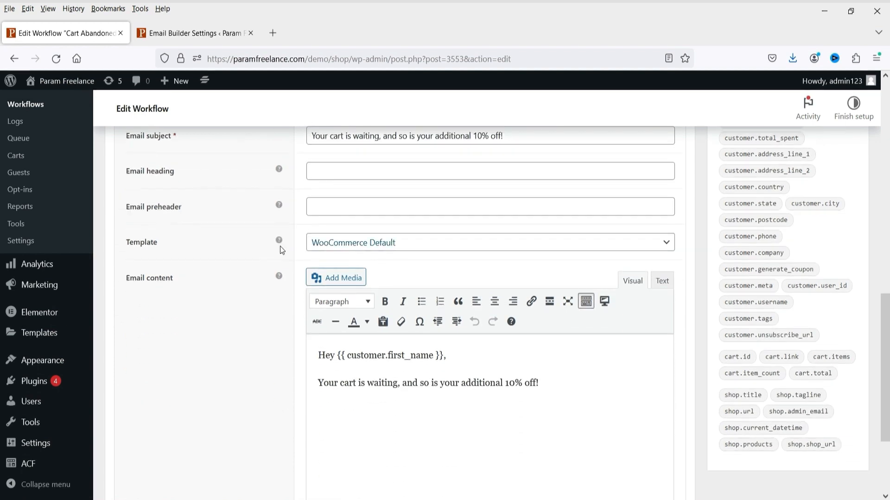
pyautogui.click(417, 242)
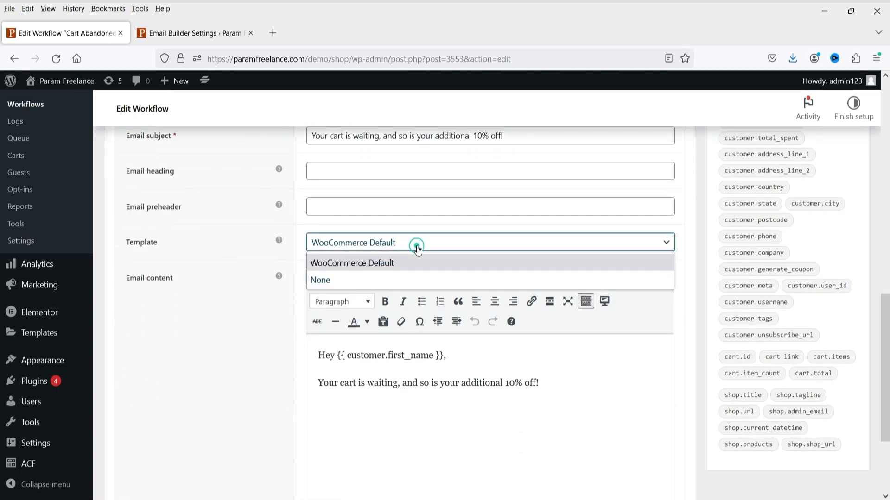
pyautogui.click(410, 267)
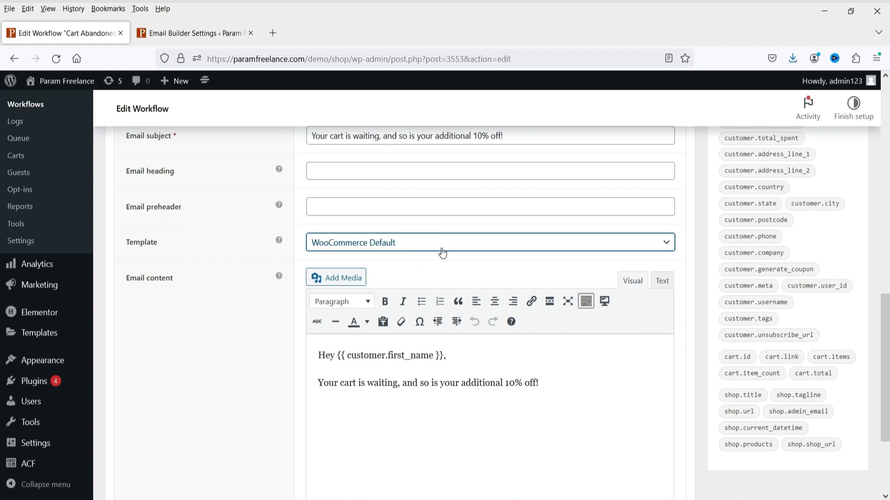
# - Review the Send Email action's message content and the workflow's remaining settings
pyautogui.scroll(-3, 439, 254)
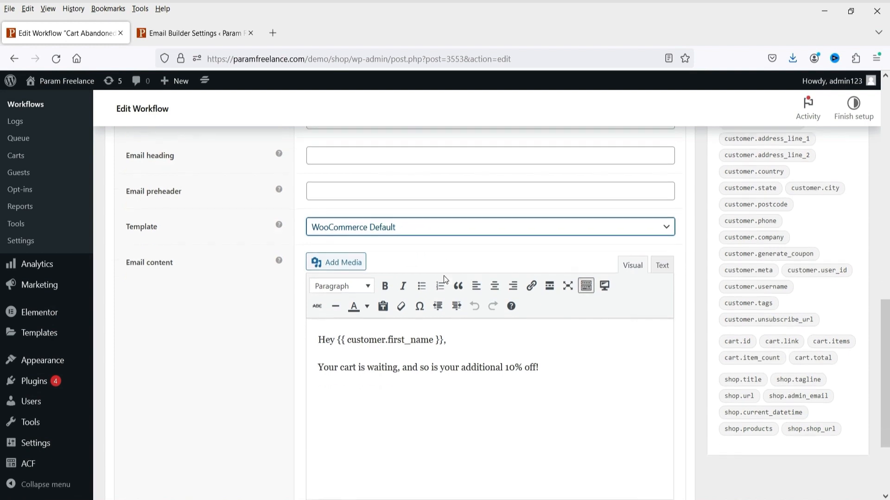
pyautogui.moveTo(573, 320); pyautogui.dragTo(623, 347)
pyautogui.click(624, 348)
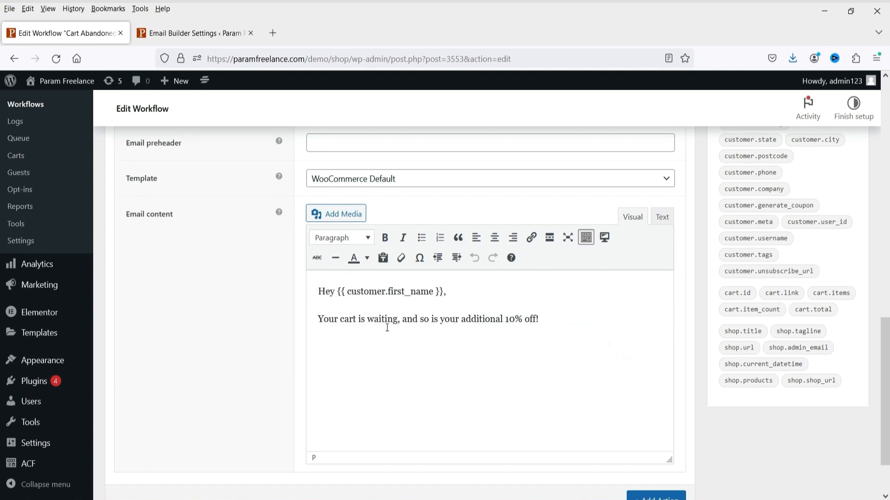
pyautogui.scroll(8, 387, 327)
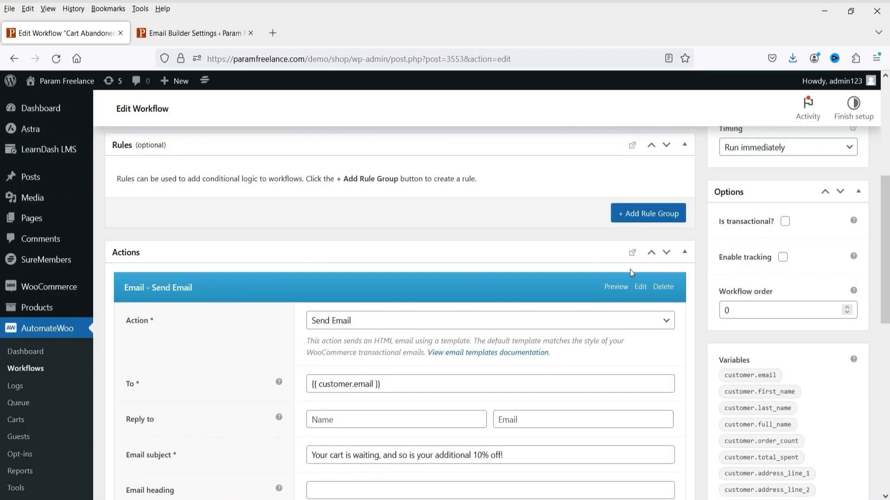
pyautogui.scroll(5, 471, 296)
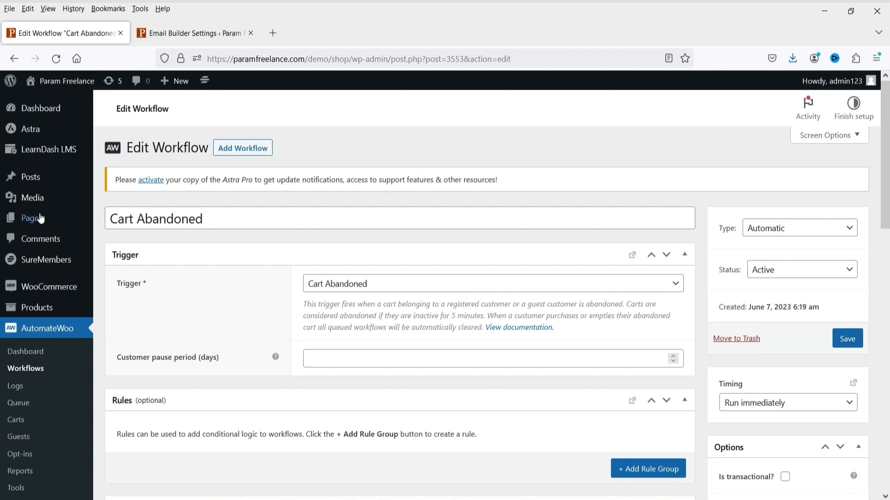
# - Open the WooCommerce Email Customizer and load the Cart Abandoned email template
pyautogui.moveTo(70, 288)
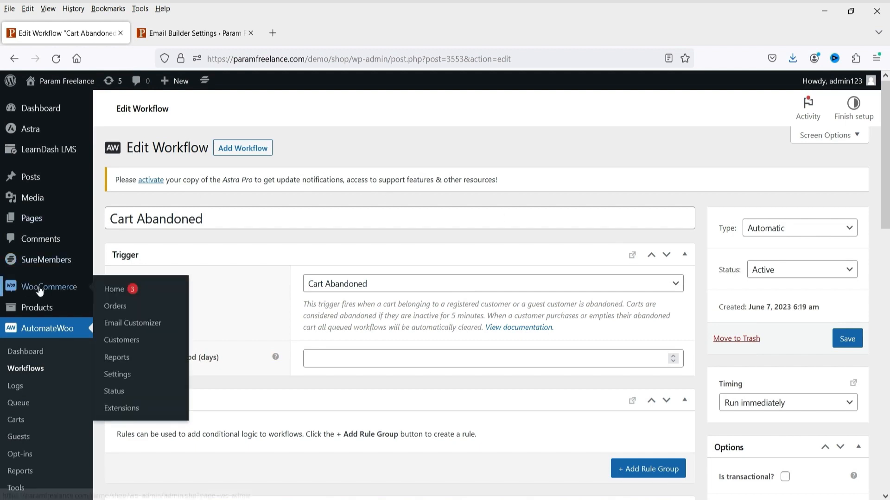
pyautogui.click(145, 327)
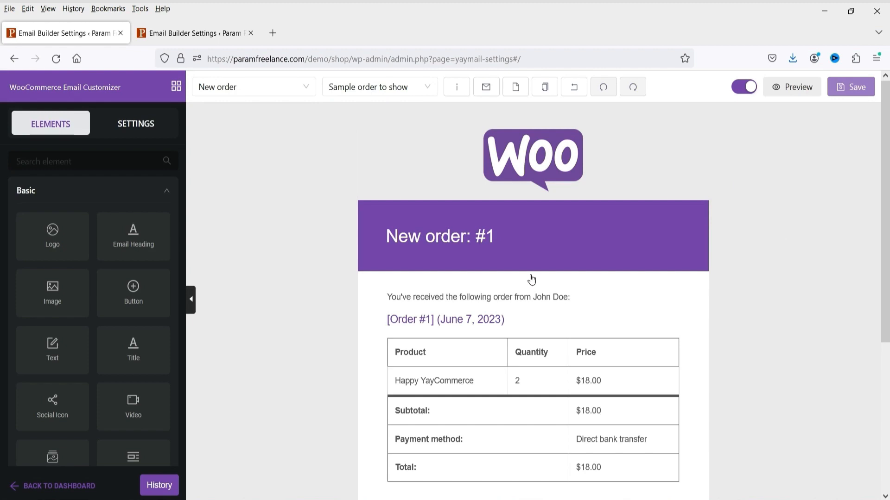
pyautogui.click(305, 88)
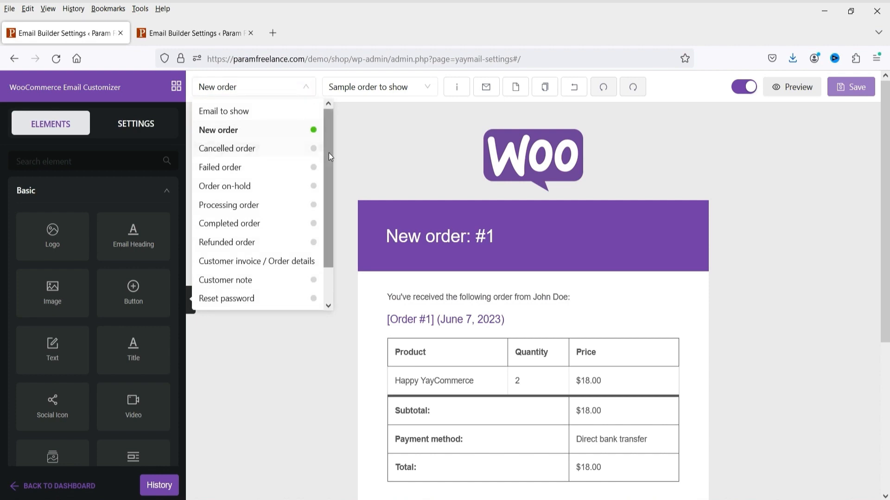
pyautogui.moveTo(329, 152); pyautogui.dragTo(330, 231)
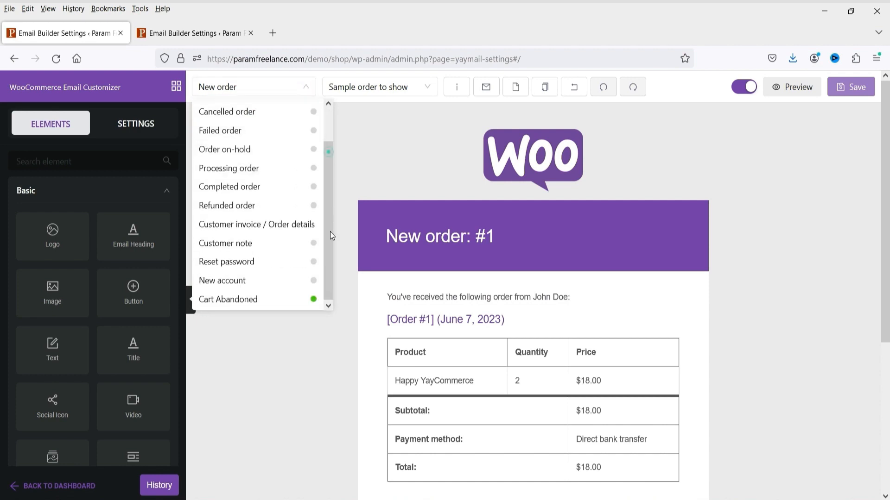
pyautogui.click(245, 300)
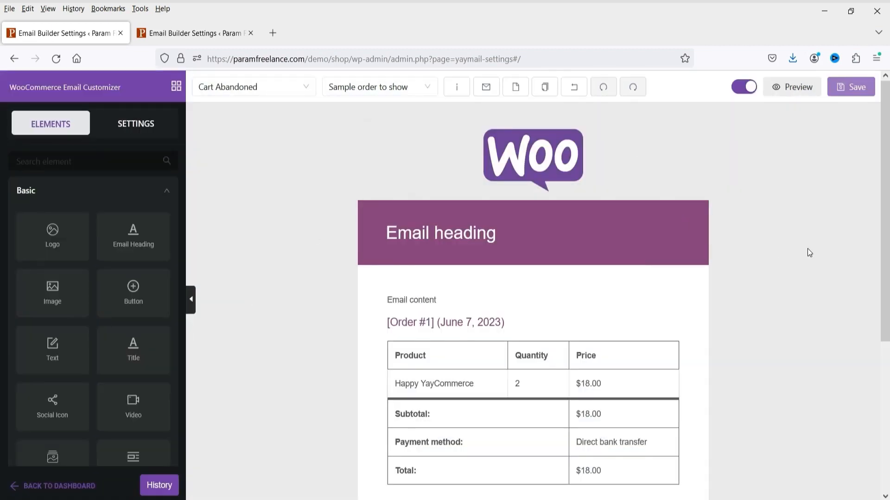
# - Replace the template's Woo logo with the Param Freelance logo from the media library and set its width to 239px
pyautogui.scroll(-4, 766, 265)
pyautogui.scroll(4, 743, 274)
pyautogui.click(555, 145)
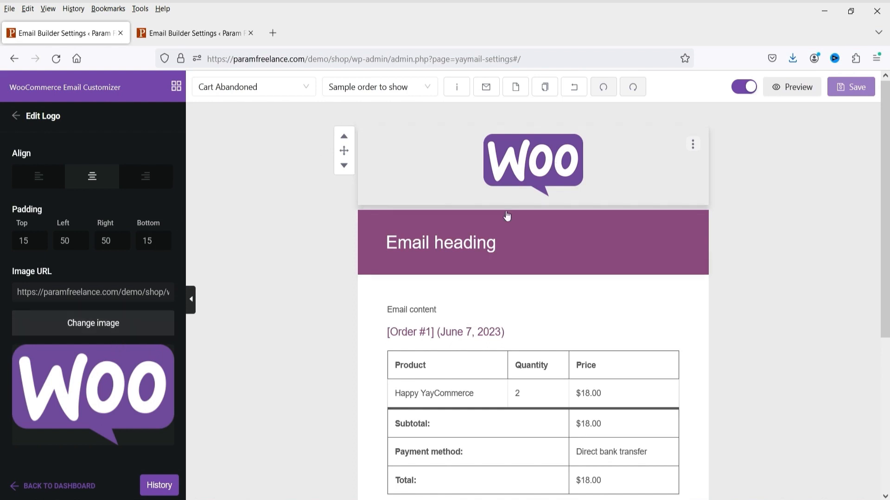
pyautogui.click(535, 152)
pyautogui.click(76, 327)
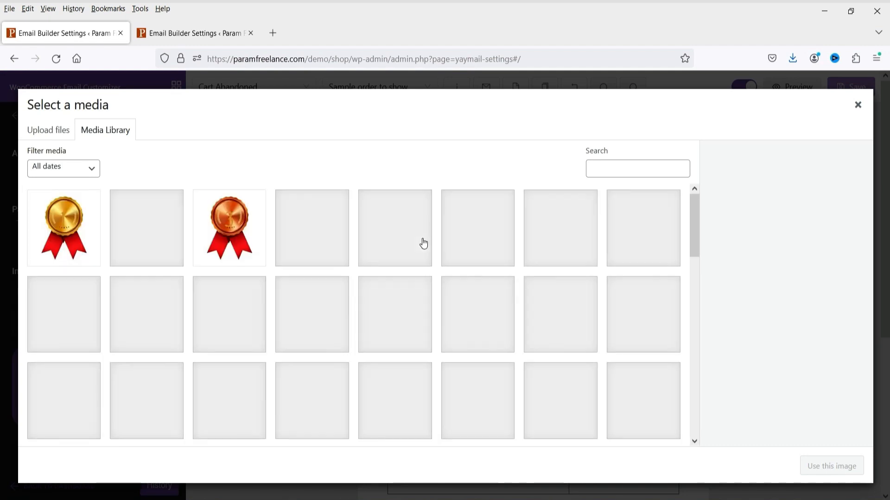
pyautogui.click(636, 170)
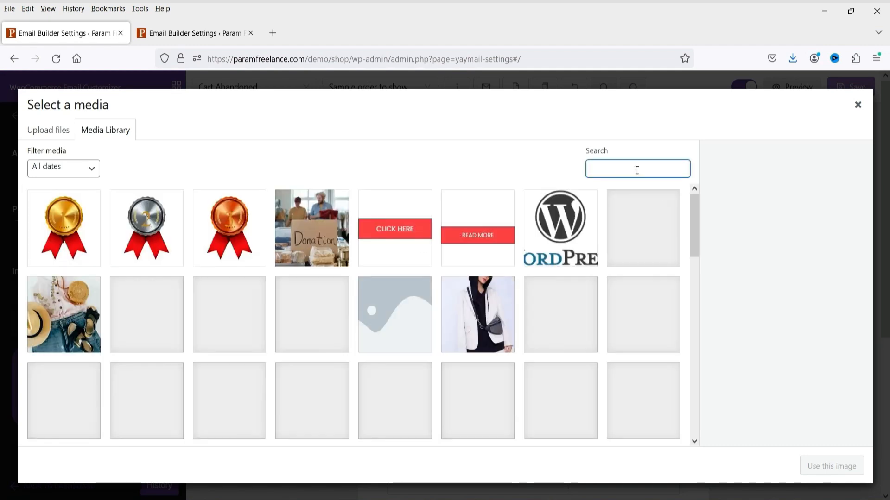
pyautogui.write('logo')
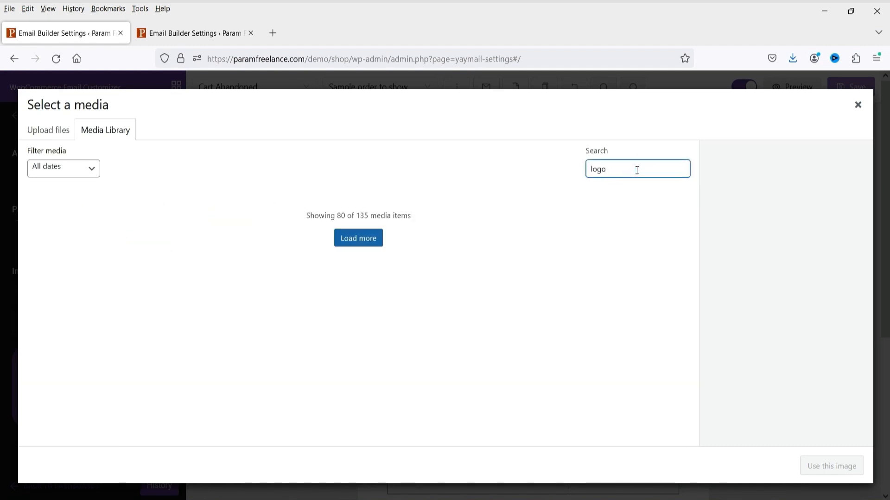
pyautogui.click(314, 228)
pyautogui.click(832, 466)
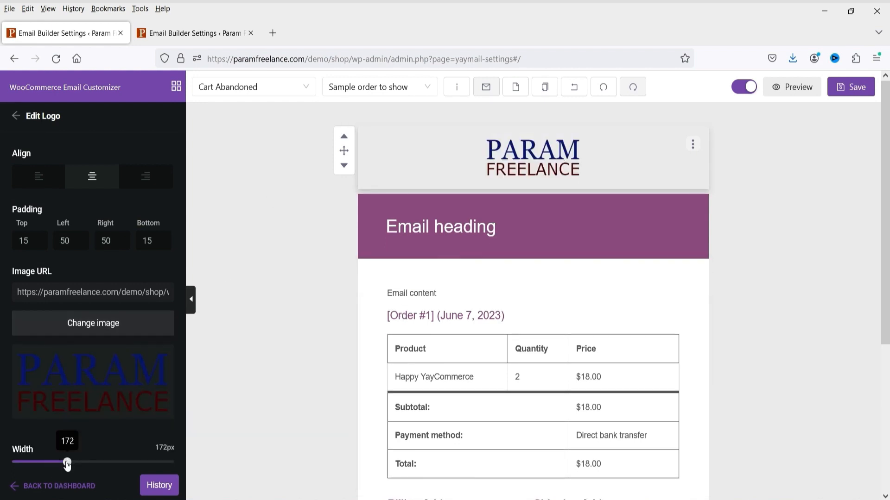
pyautogui.moveTo(67, 465); pyautogui.dragTo(88, 464)
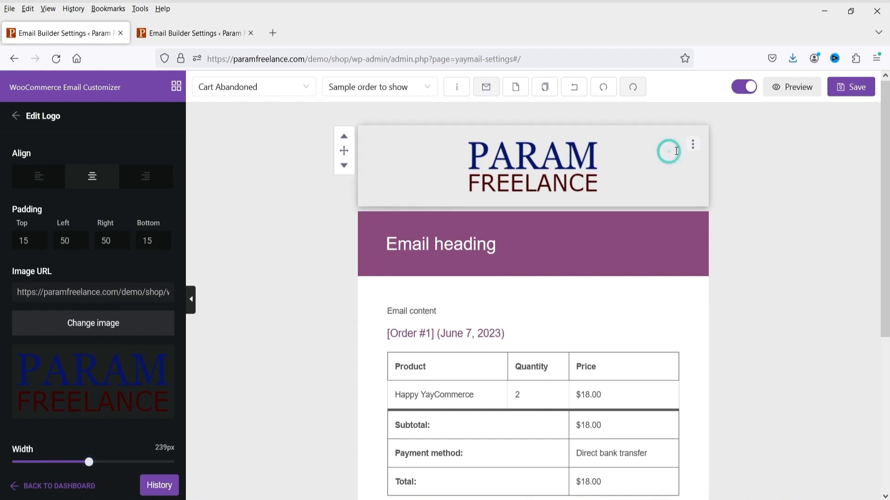
# - Set the logo block's background color to white, FFFFFF
pyautogui.scroll(-4, 140, 214)
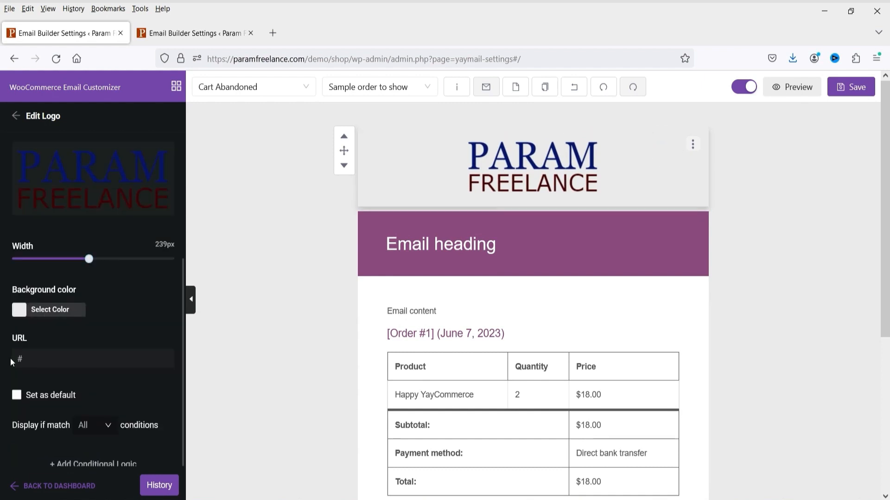
pyautogui.click(19, 310)
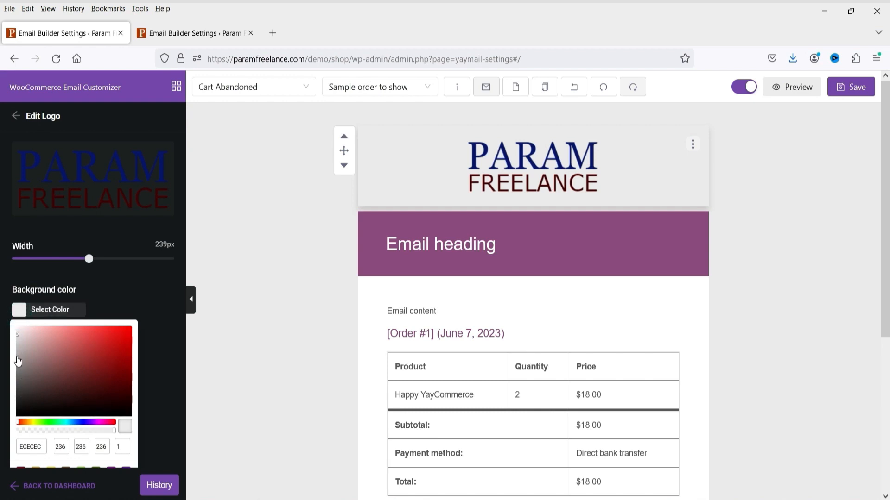
pyautogui.moveTo(13, 332); pyautogui.dragTo(17, 317)
pyautogui.doubleClick(32, 445)
pyautogui.write('FFFFFF')
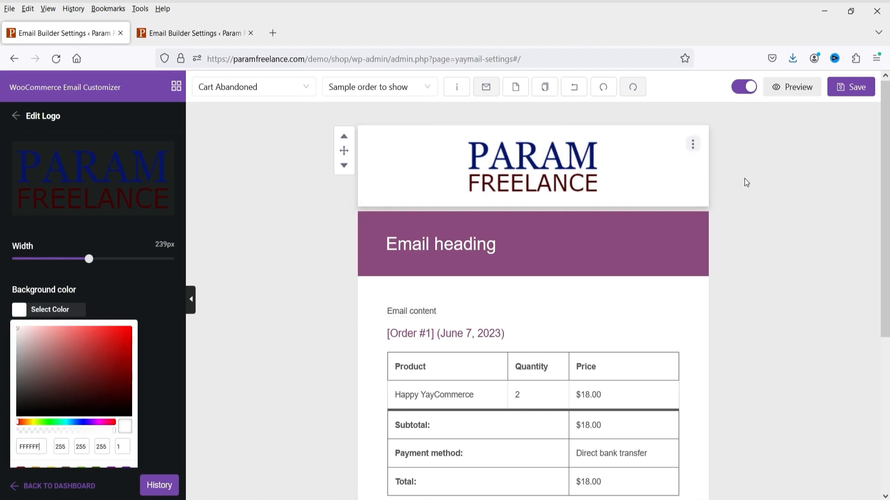
# - Change the email heading's background color to dark red, 7F1506
pyautogui.click(551, 246)
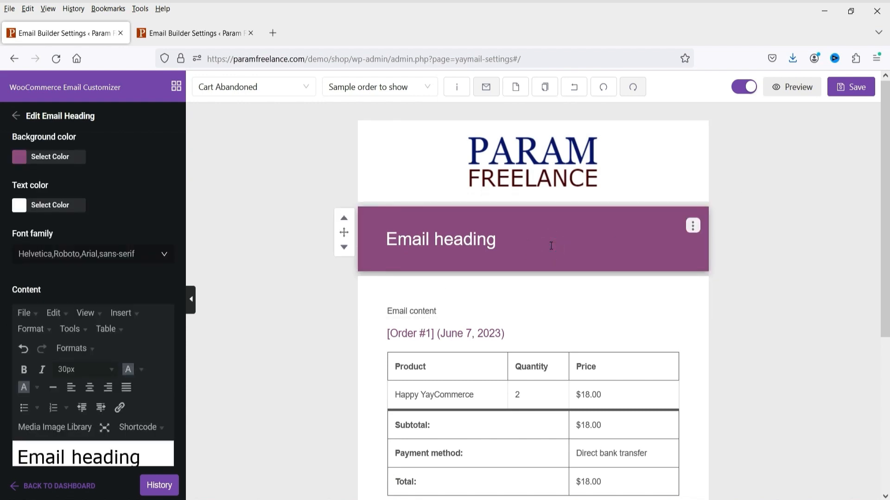
pyautogui.click(19, 156)
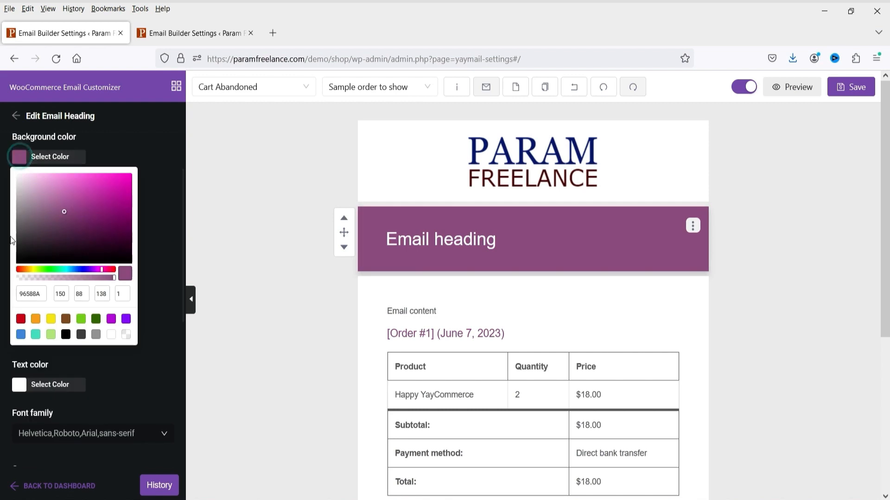
pyautogui.click(19, 270)
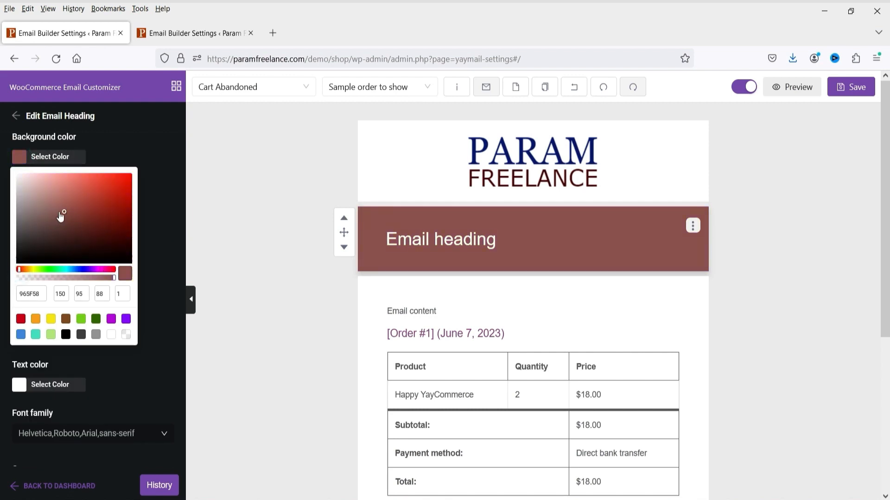
pyautogui.moveTo(64, 212); pyautogui.dragTo(127, 221)
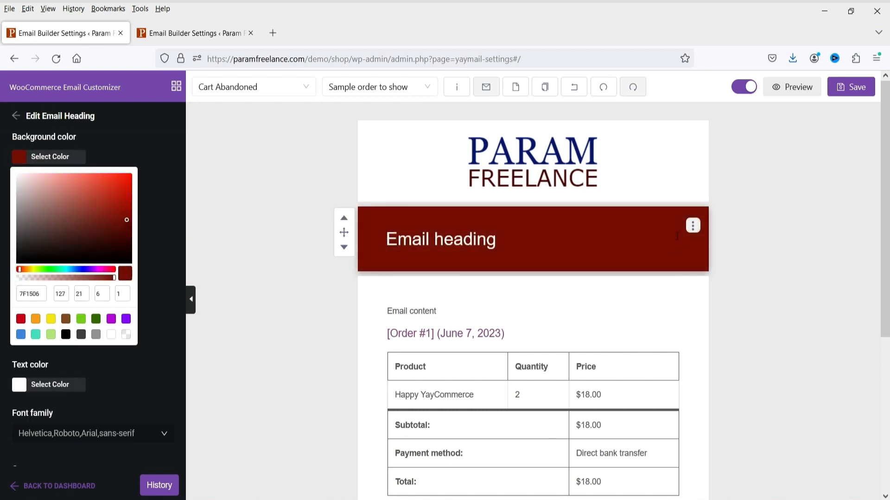
pyautogui.click(142, 147)
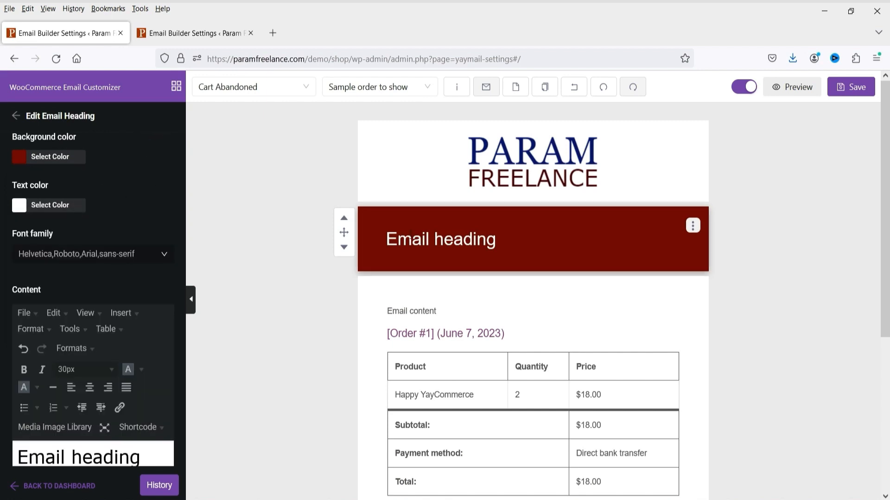
# - Replace the email heading text with "Your cart is waiting, and so is your additional 10% off!" and center it
pyautogui.tripleClick(452, 241)
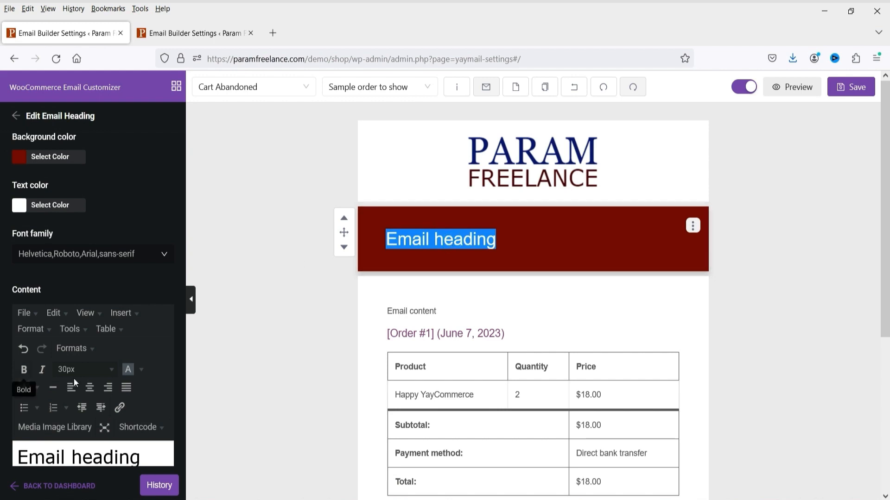
pyautogui.scroll(-3, 90, 397)
pyautogui.tripleClick(76, 347)
pyautogui.write('Your cart is waiting, and so is your additional 10% off!')
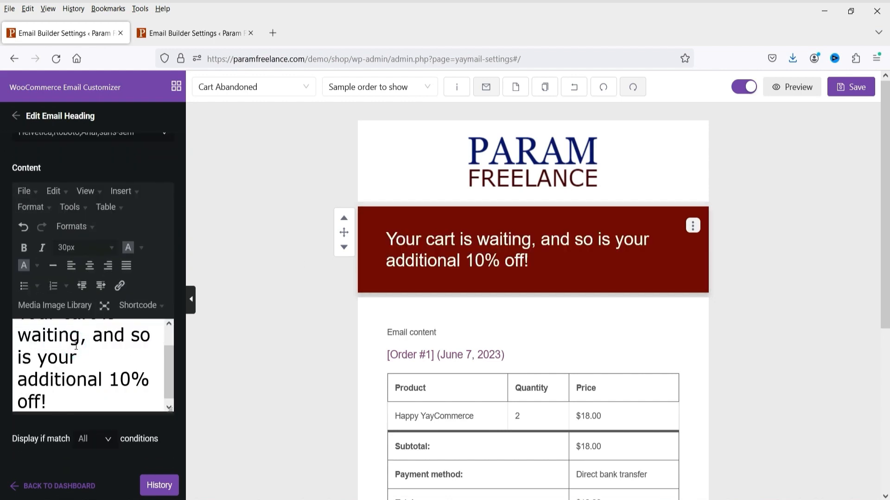
pyautogui.click(89, 265)
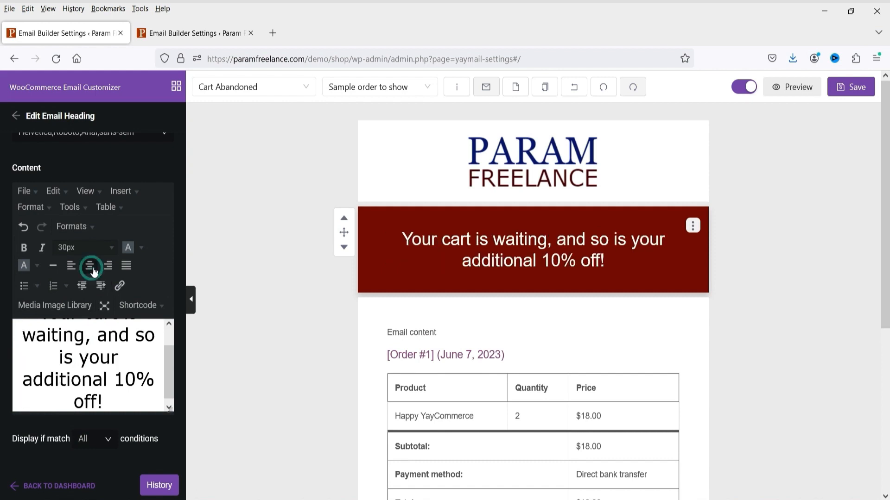
# - Remove the order item table from the email template and confirm the removal
pyautogui.click(490, 325)
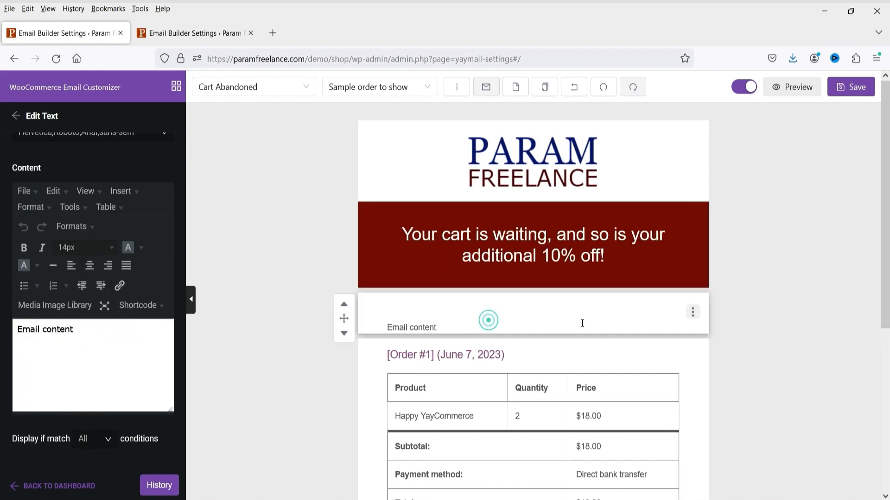
pyautogui.scroll(-4, 702, 320)
pyautogui.scroll(2, 690, 186)
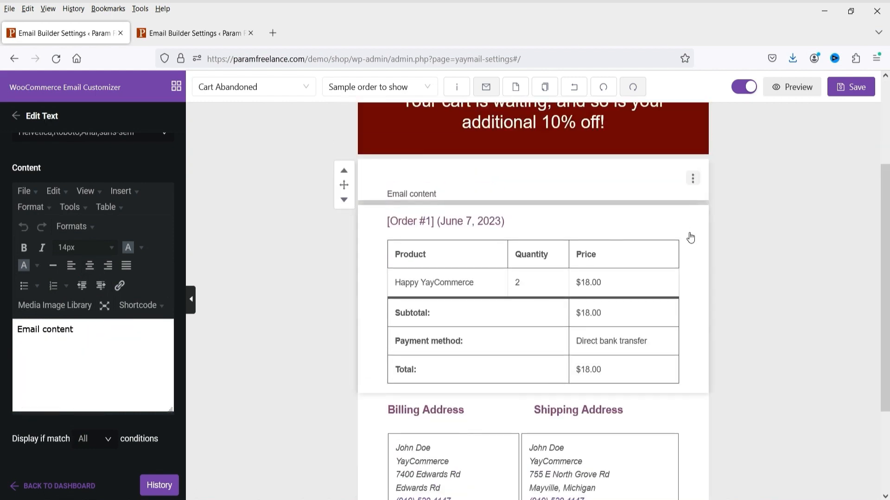
pyautogui.click(693, 220)
pyautogui.click(693, 220)
pyautogui.click(733, 281)
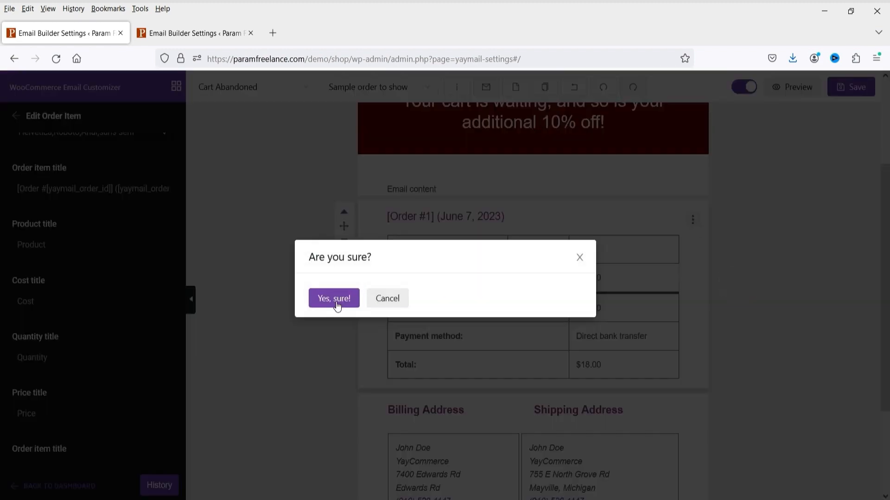
pyautogui.click(337, 303)
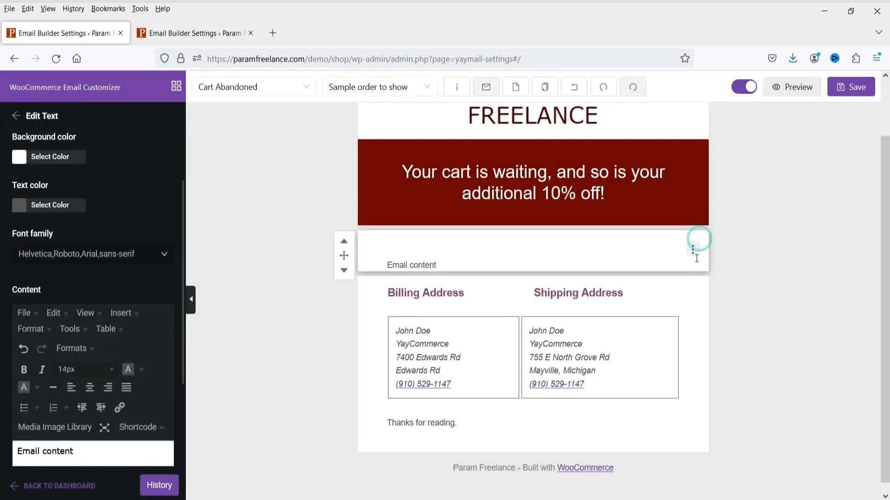
# - Remove the billing and shipping address block and the "Thanks for reading." text block from the template
pyautogui.click(696, 291)
pyautogui.click(661, 348)
pyautogui.click(338, 297)
pyautogui.click(673, 359)
pyautogui.click(697, 352)
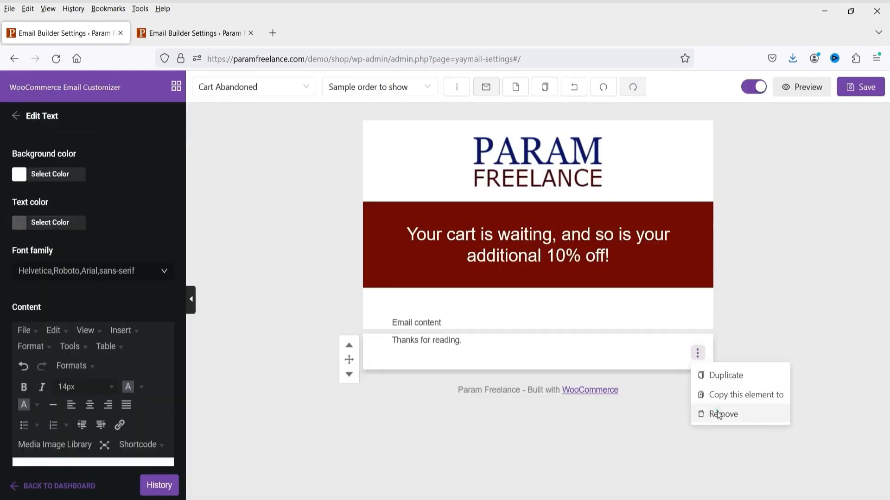
pyautogui.click(721, 413)
pyautogui.click(439, 328)
# - Replace the "Email content" text with "We saved Your Cart"
pyautogui.click(513, 306)
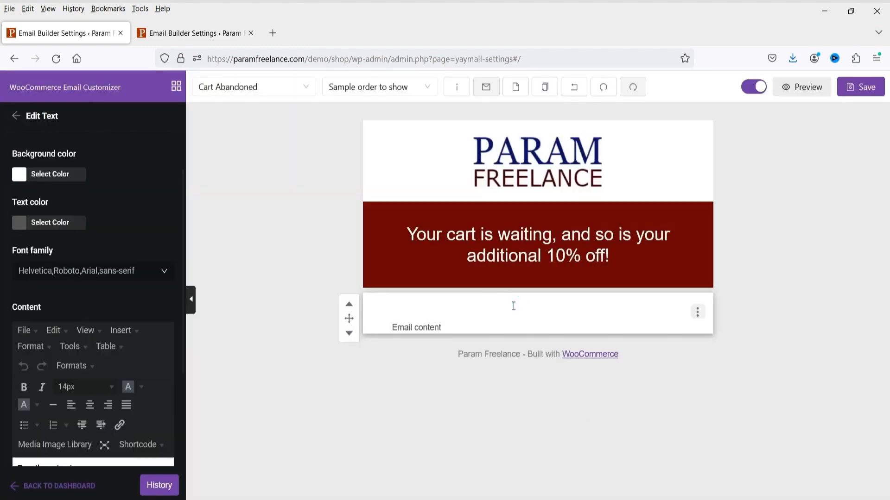
pyautogui.scroll(2, 113, 197)
pyautogui.scroll(-5, 87, 423)
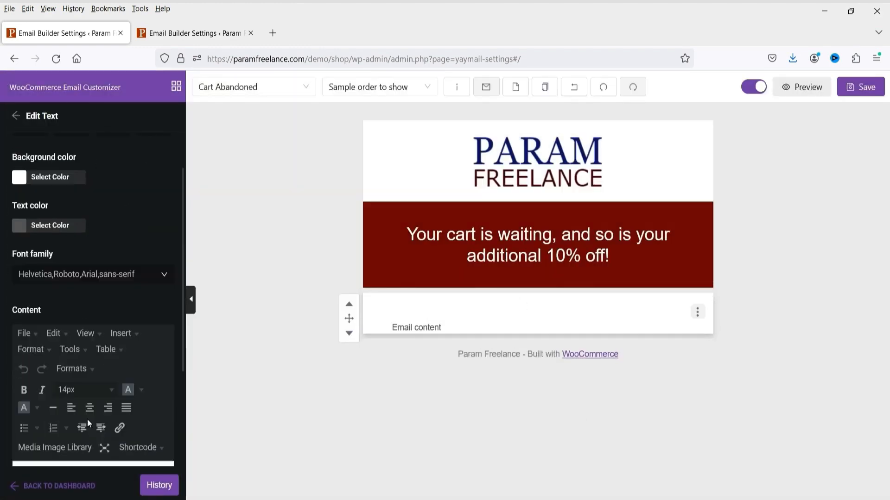
pyautogui.click(73, 313)
pyautogui.hotkey('ctrl', 'a')
pyautogui.write('We saved Your Cart')
# - Center the "We saved Your Cart" text and set its font size to 30px
pyautogui.hotkey('ctrl', 'a')
pyautogui.click(90, 249)
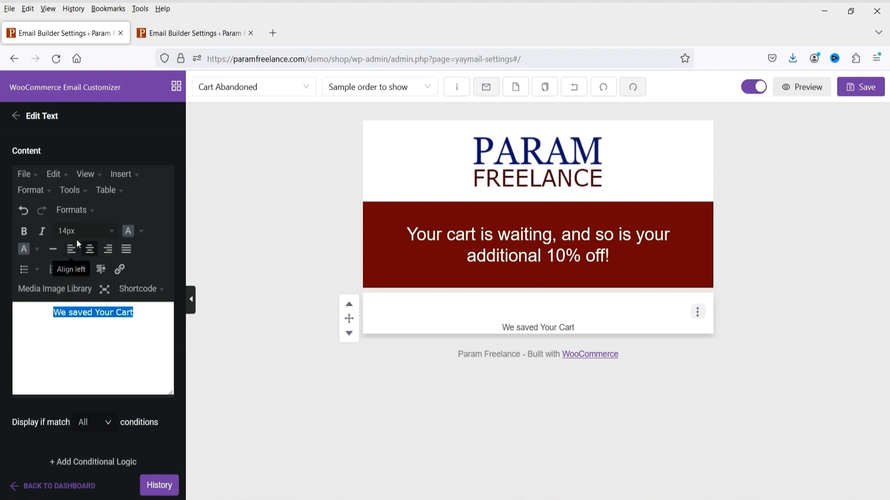
pyautogui.click(78, 234)
pyautogui.click(106, 450)
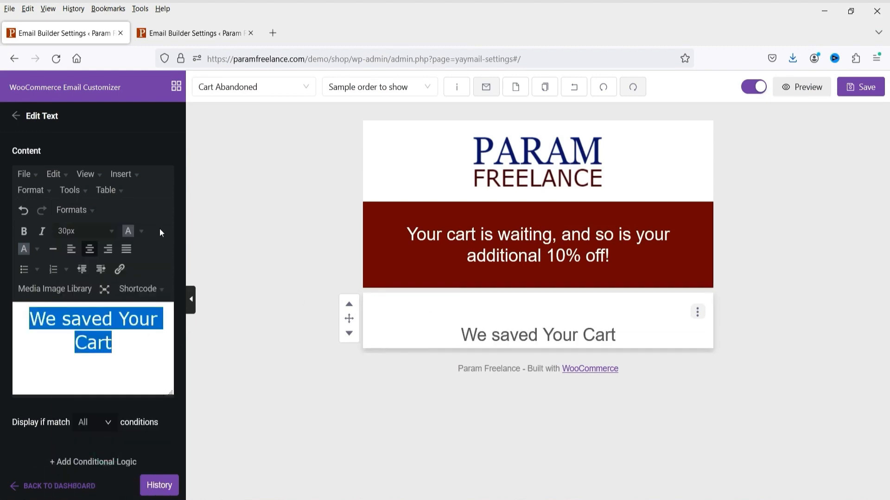
# - Set the bottom padding of the "We saved Your Cart" text block to 50
pyautogui.click(655, 311)
pyautogui.scroll(5, 104, 140)
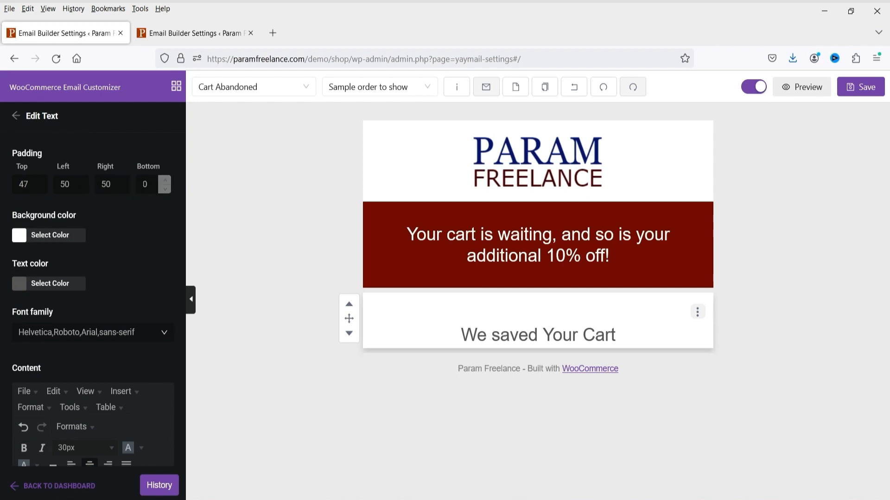
pyautogui.click(144, 184)
pyautogui.write('5')
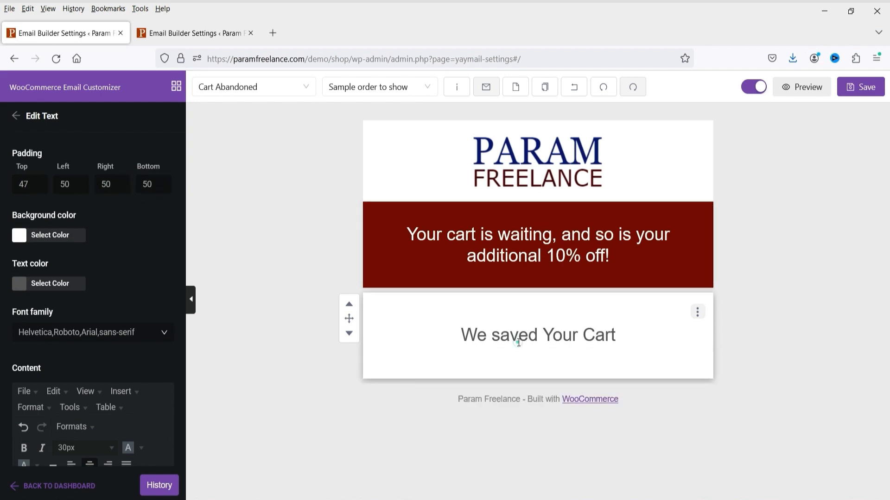
# - Give the "We saved Your Cart" block a deep blue background, 4418A1, and a near-white text color, FDF8F8
pyautogui.click(464, 312)
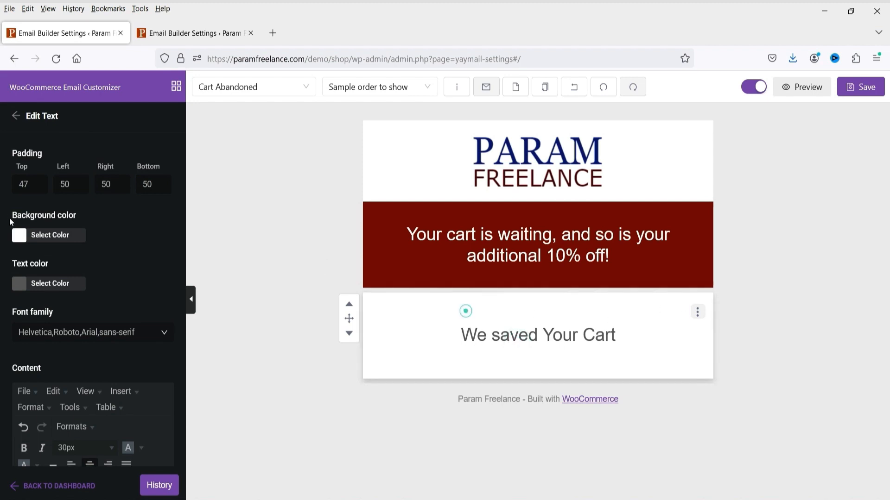
pyautogui.click(19, 236)
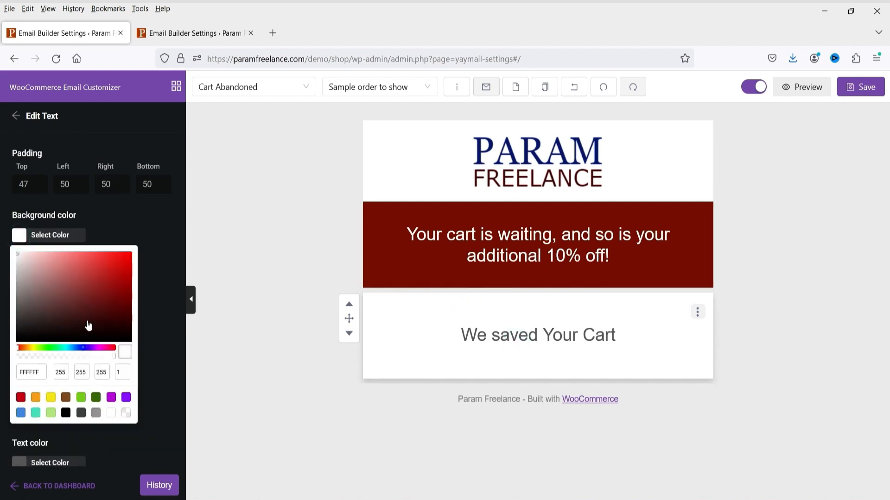
pyautogui.click(88, 348)
pyautogui.click(115, 286)
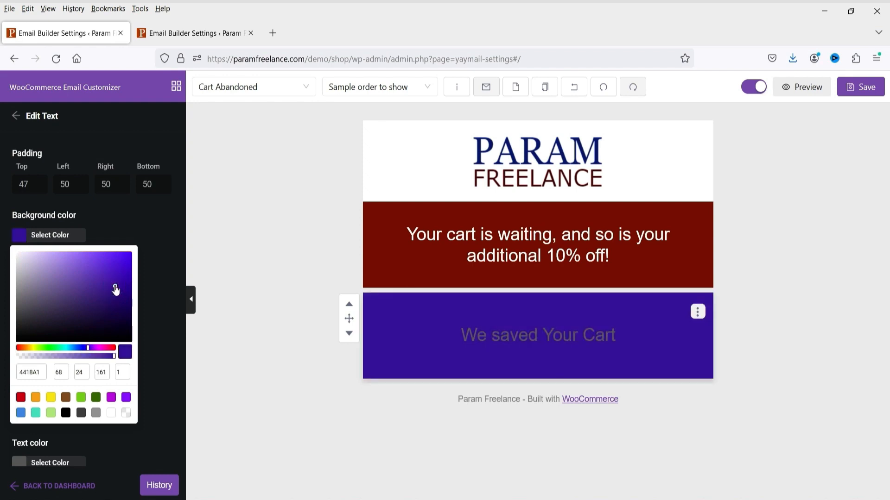
pyautogui.click(134, 221)
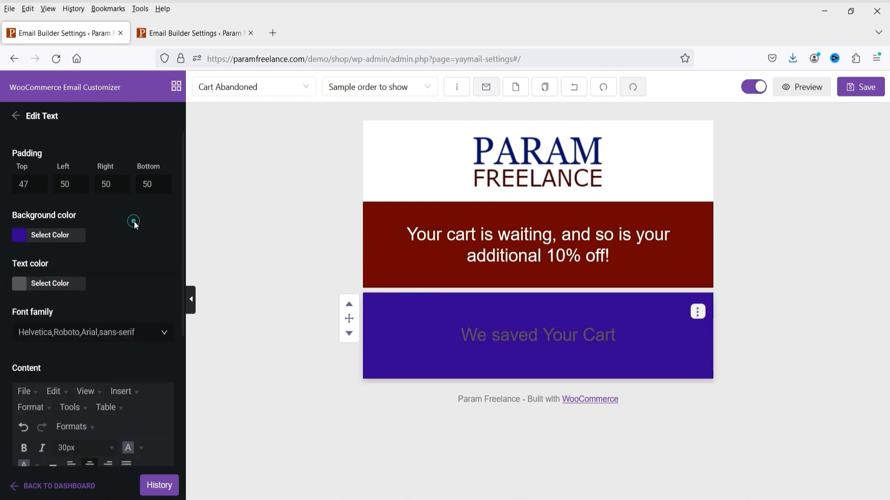
pyautogui.click(19, 283)
pyautogui.click(19, 303)
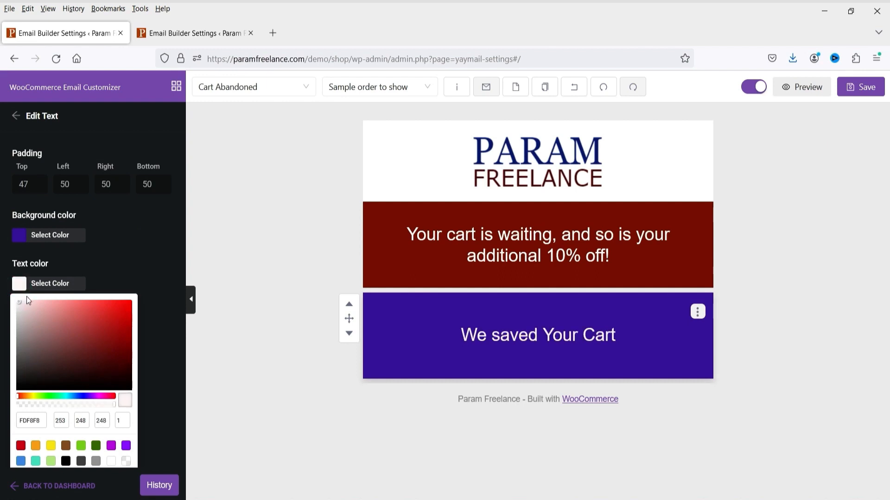
pyautogui.click(147, 250)
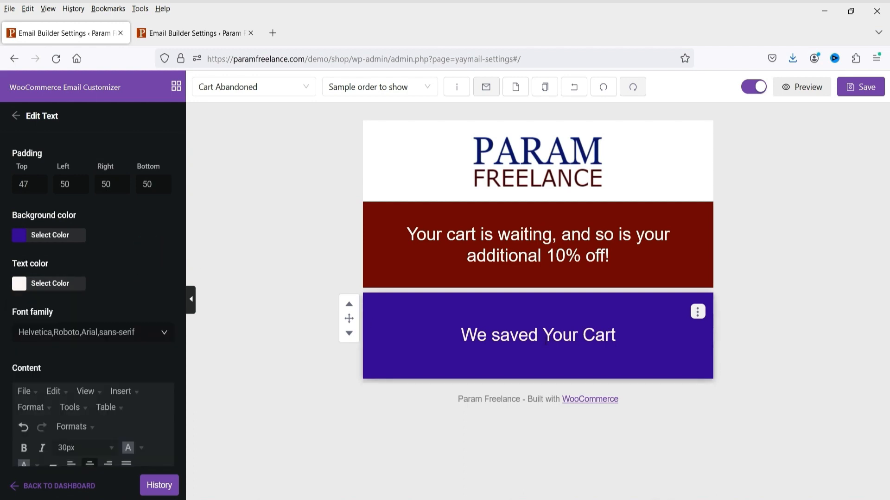
# - Add an exclamation mark at the end of the "We saved Your Cart" text
pyautogui.scroll(-3, 104, 371)
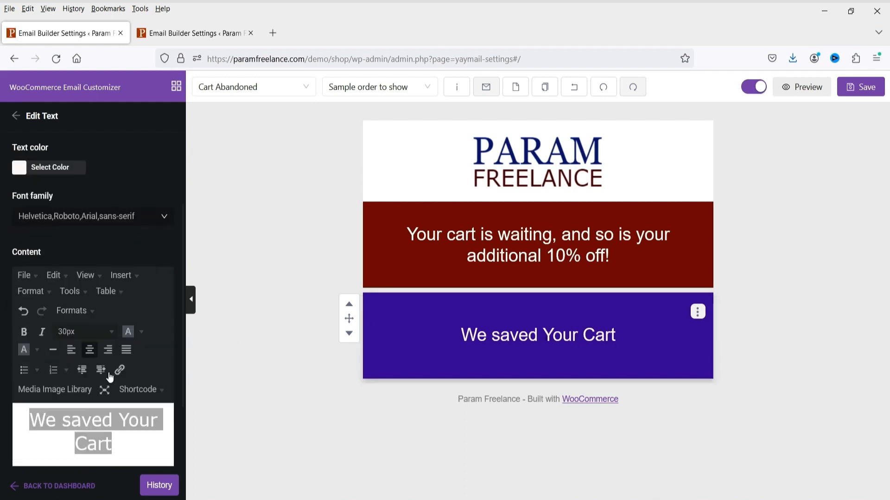
pyautogui.click(140, 449)
pyautogui.write('!')
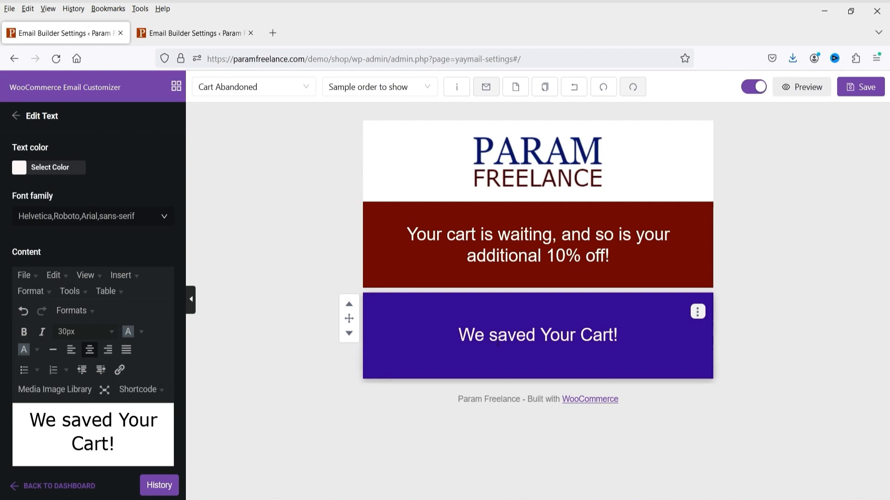
# - Add a second paragraph: "Some items in your cart are very popular (you have good taste) but they may sell out soon. So order today and get comfortable."
pyautogui.press('Return')
pyautogui.write('Some items in your cart are very popular (you have good taste) but they may sell out soon. So order today and get comfortable.')
pyautogui.hotkey('ctrl', 'z')
pyautogui.press('Return')
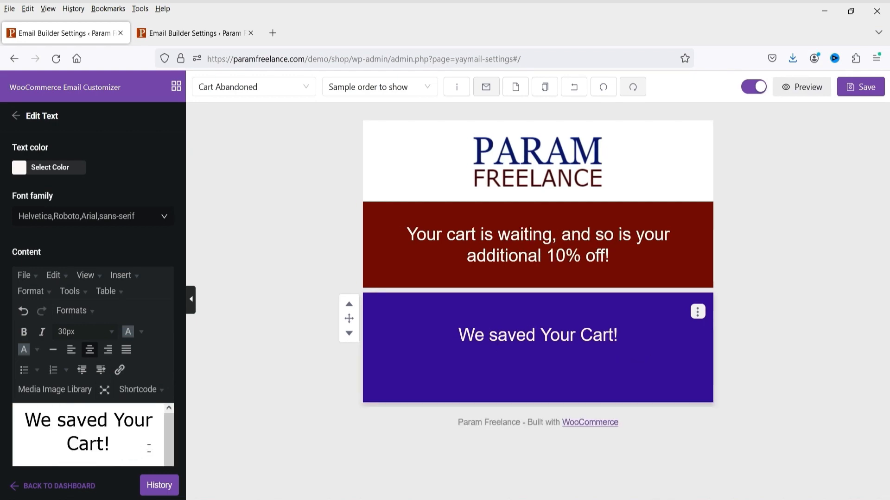
pyautogui.write('Some items in your cart are very popular (you have good taste) but they may sell out soon. So order today and get comfortable.')
# - Set the font size of the "Some items in your cart" paragraph to 18px
pyautogui.scroll(3, 139, 436)
pyautogui.moveTo(23, 419); pyautogui.dragTo(158, 481)
pyautogui.scroll(-2, 153, 445)
pyautogui.click(85, 231)
pyautogui.click(98, 412)
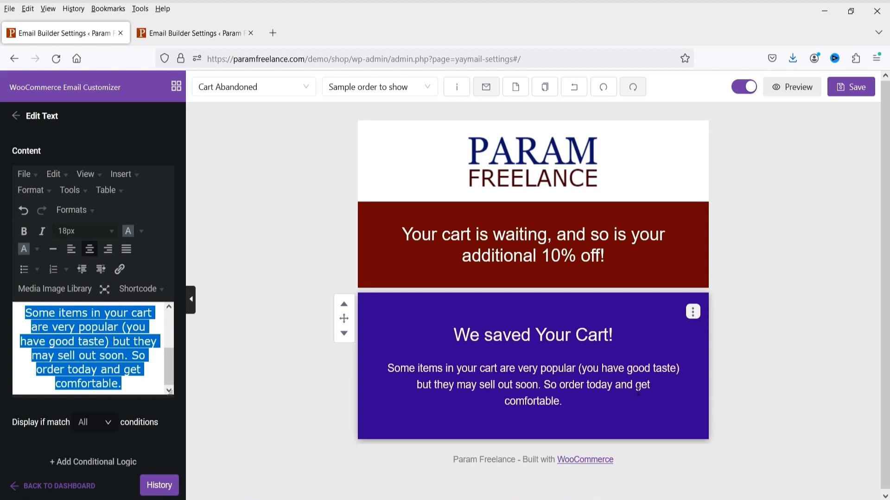
# - Add a one-column layout to the email directly below the blue "We saved Your Cart!" block
pyautogui.click(805, 306)
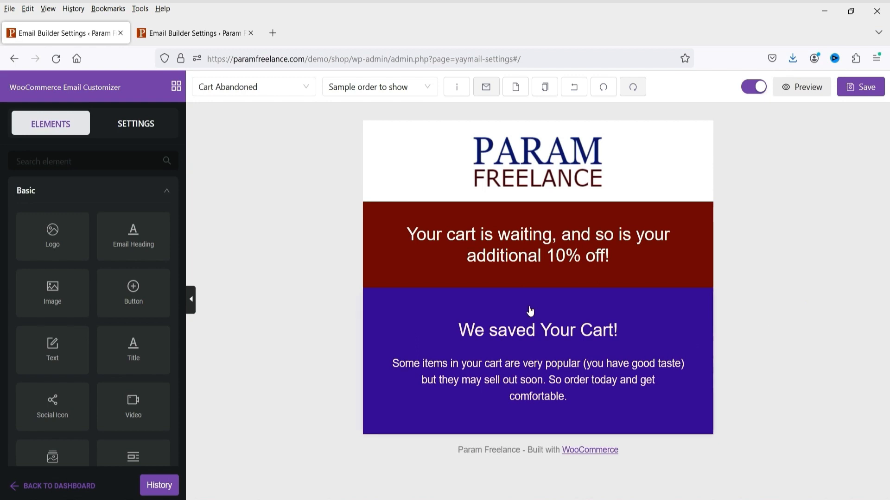
pyautogui.scroll(-4, 55, 259)
pyautogui.scroll(2, 60, 283)
pyautogui.scroll(3, 60, 283)
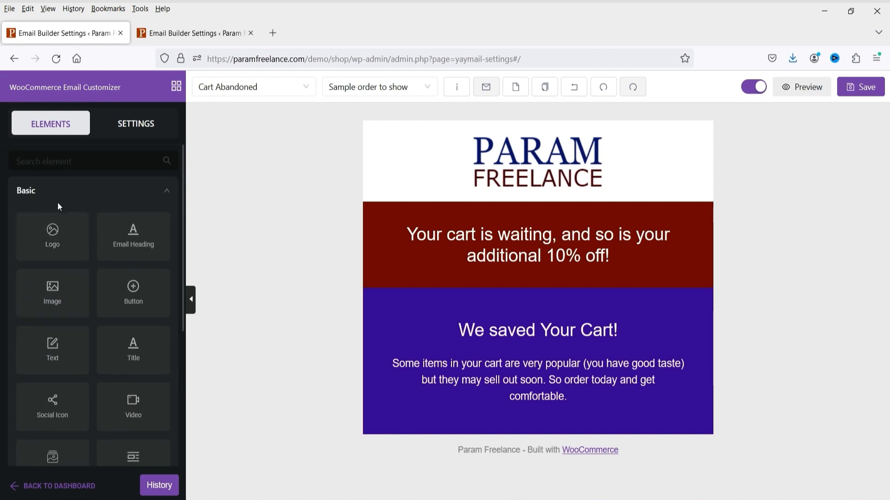
pyautogui.click(63, 193)
pyautogui.click(66, 223)
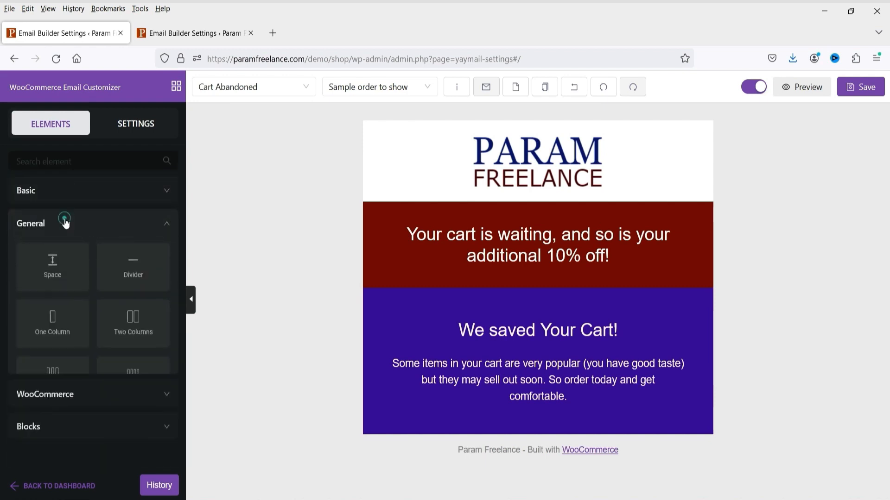
pyautogui.moveTo(59, 330); pyautogui.dragTo(575, 458)
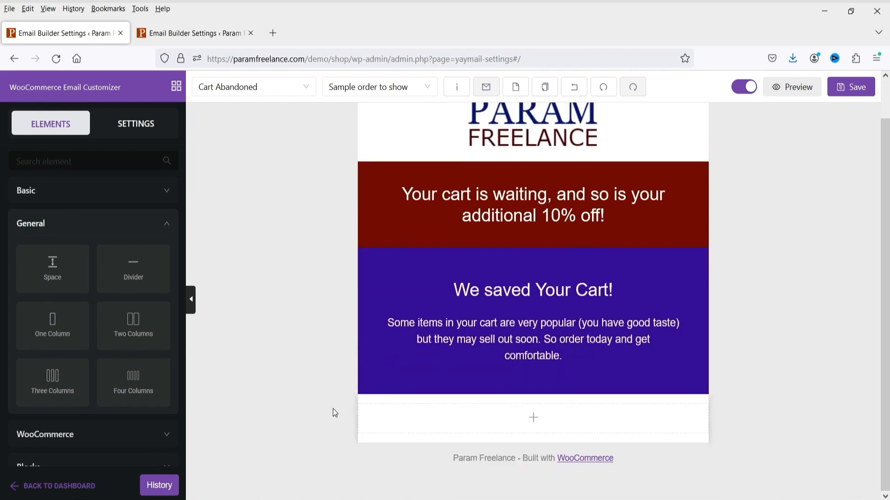
# - Set the new column's top and bottom padding to 30
pyautogui.click(373, 419)
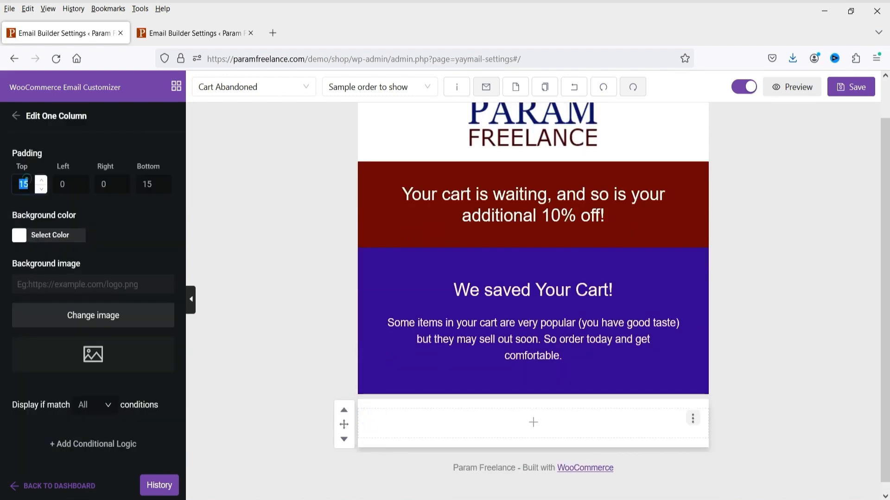
pyautogui.write('30')
pyautogui.click(102, 185)
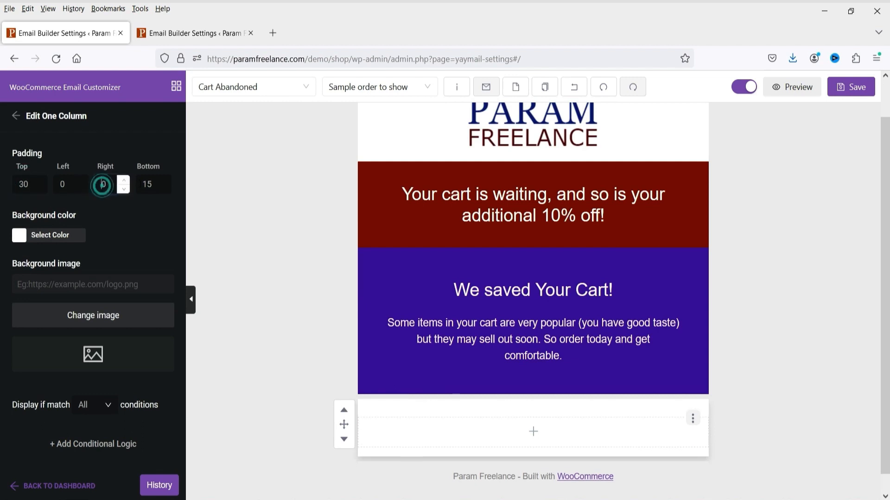
pyautogui.click(146, 184)
pyautogui.write('30')
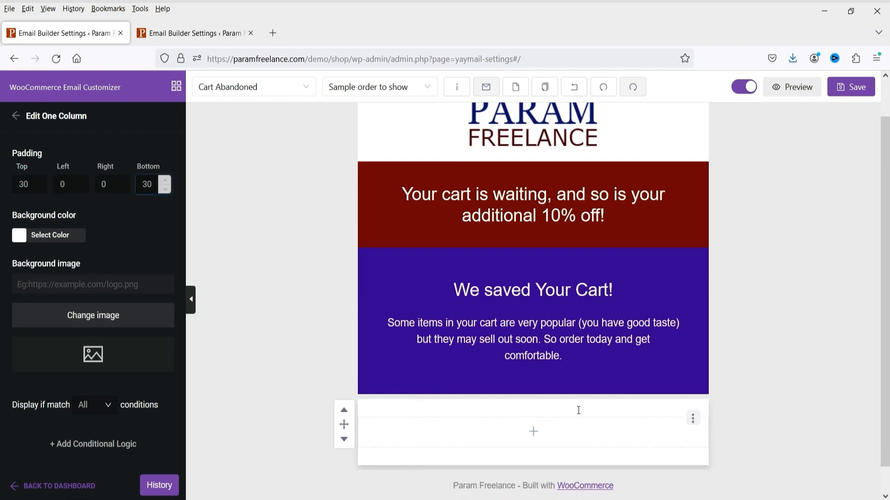
pyautogui.click(496, 432)
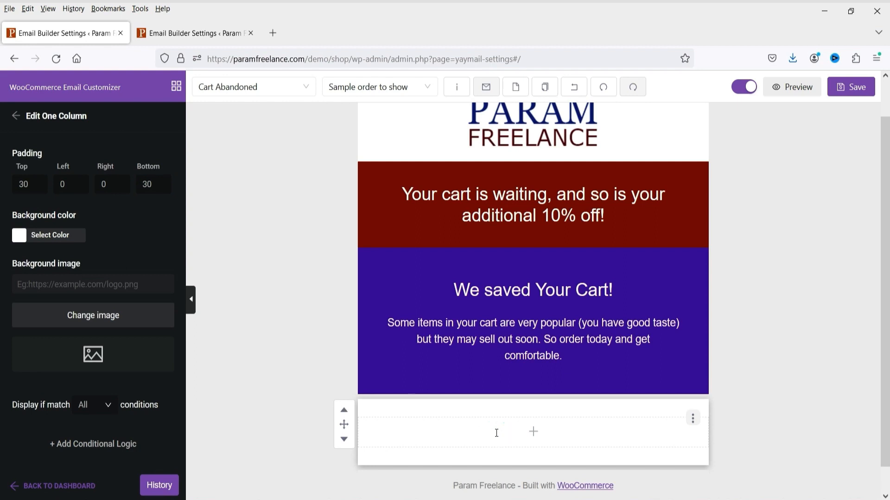
# - Place a Text element inside the empty column below the blue block
pyautogui.click(13, 118)
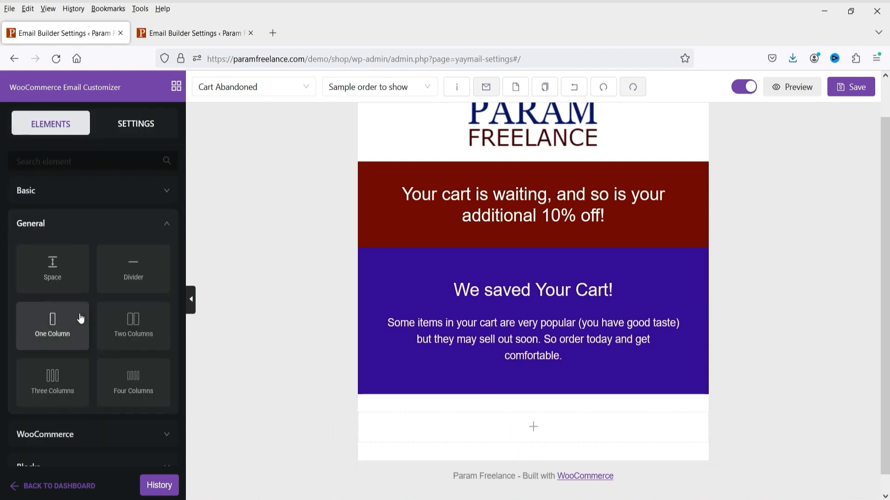
pyautogui.click(66, 190)
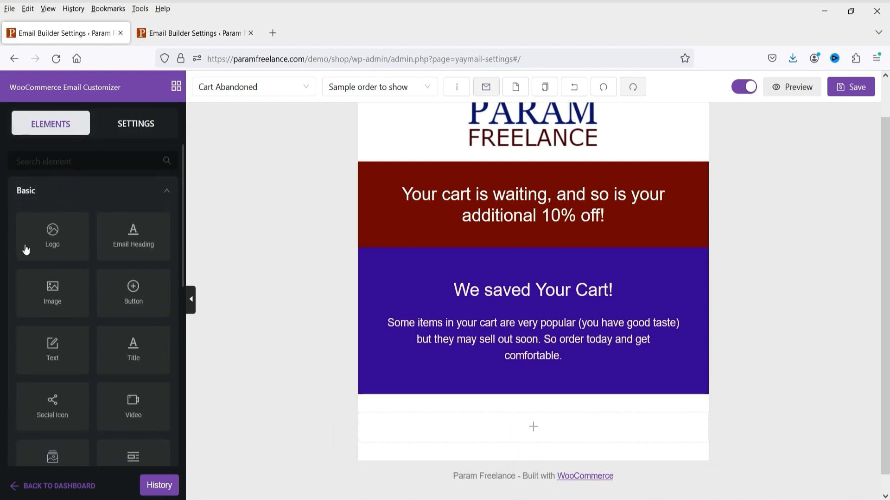
pyautogui.moveTo(54, 349); pyautogui.dragTo(529, 420)
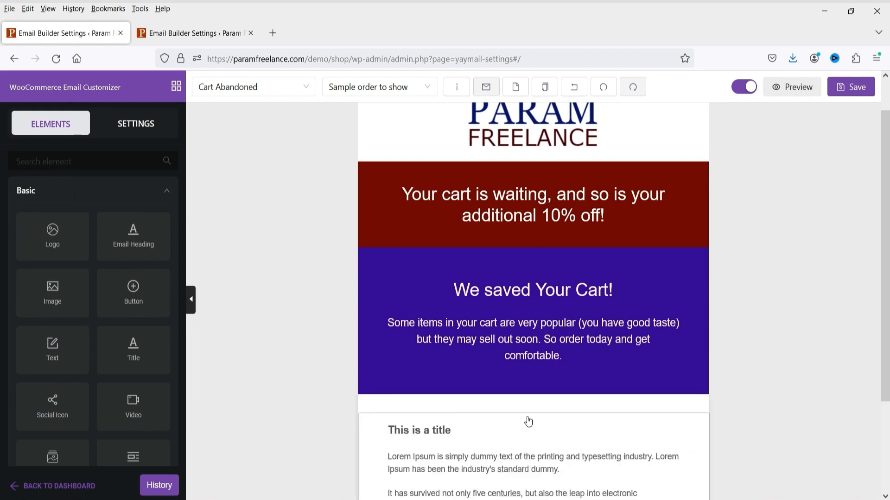
# - Replace the new text element's title with "YOUR CART!" and center it
pyautogui.scroll(-3, 528, 421)
pyautogui.click(457, 343)
pyautogui.scroll(-2, 95, 389)
pyautogui.tripleClick(88, 393)
pyautogui.write('YOUR CART')
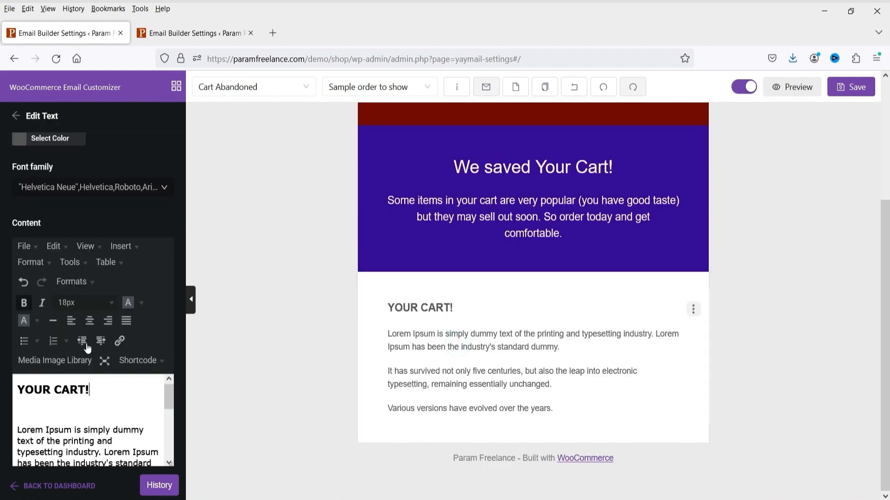
pyautogui.write('!')
pyautogui.click(90, 321)
# - Delete the Lorem Ipsum placeholder paragraphs below the "YOUR CART!" heading
pyautogui.scroll(-3, 93, 417)
pyautogui.scroll(3, 75, 428)
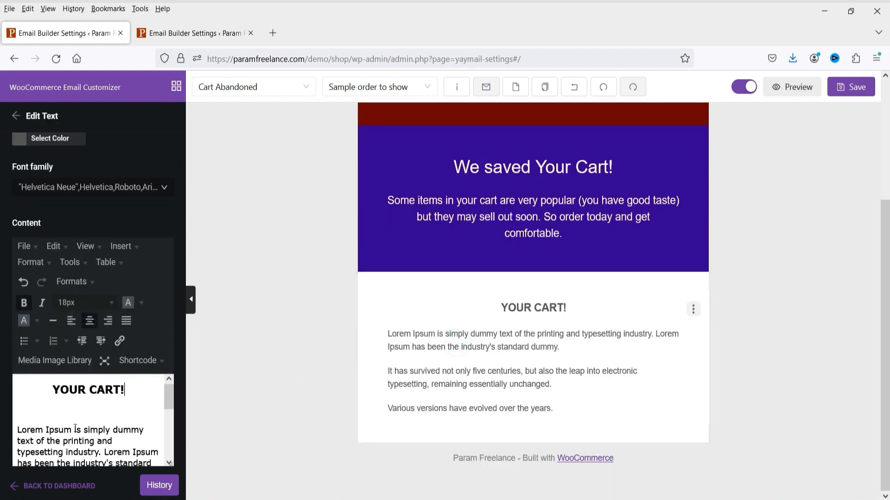
pyautogui.moveTo(18, 430); pyautogui.dragTo(157, 465)
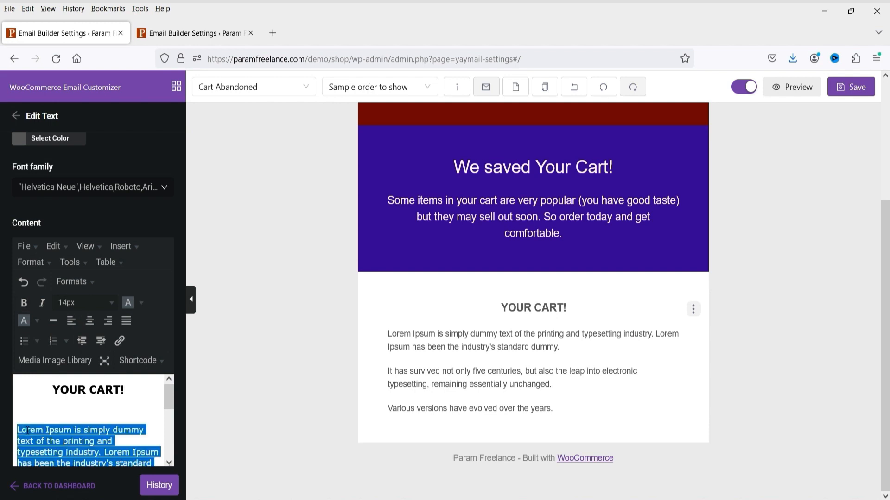
pyautogui.press('BackSpace')
pyautogui.press('BackSpace')
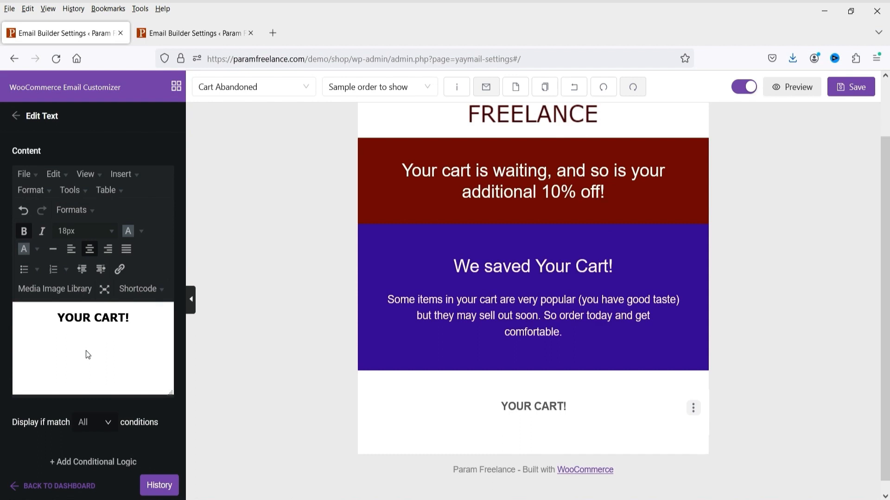
# - Find the Order Items shortcode, {{ order.items }}, in the AutomateWoo section of the shortcode list and copy it
pyautogui.click(457, 91)
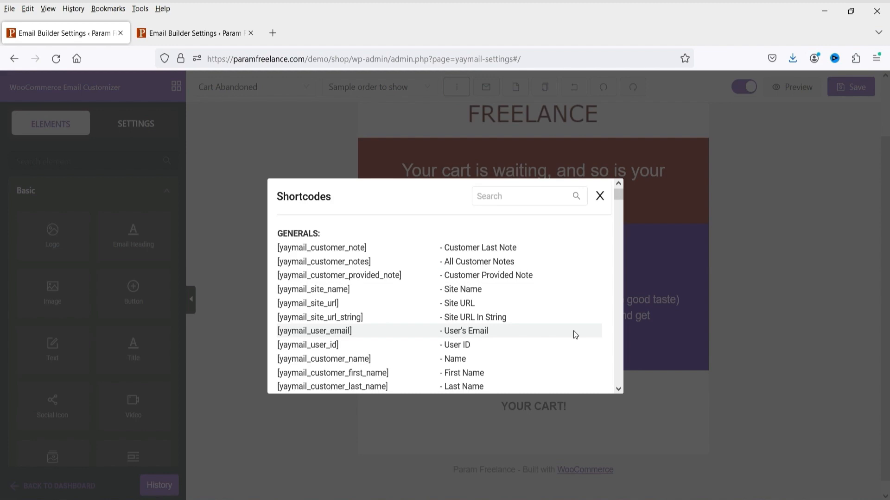
pyautogui.scroll(-10, 572, 331)
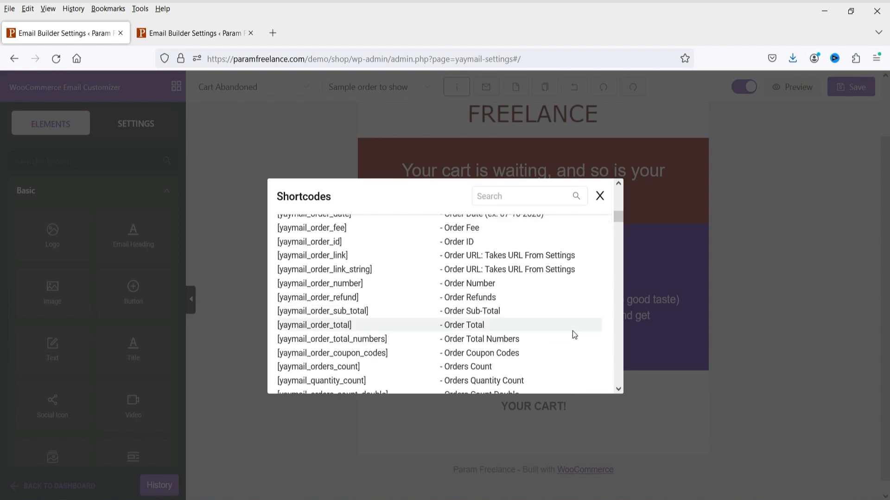
pyautogui.moveTo(619, 217); pyautogui.dragTo(618, 248)
pyautogui.scroll(-5, 502, 291)
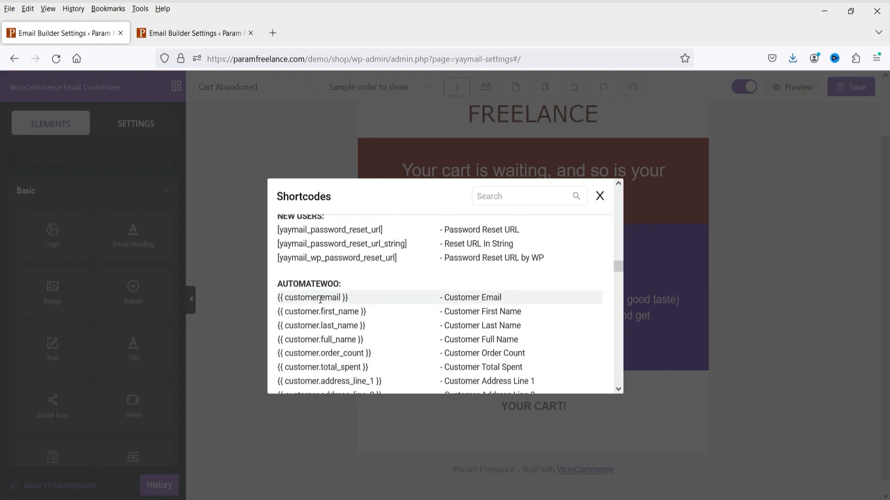
pyautogui.scroll(-5, 616, 280)
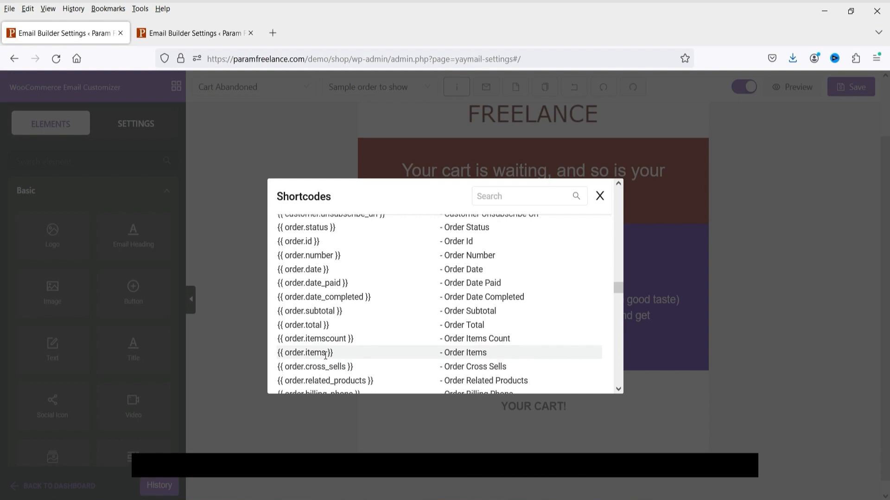
pyautogui.moveTo(343, 358); pyautogui.dragTo(278, 353)
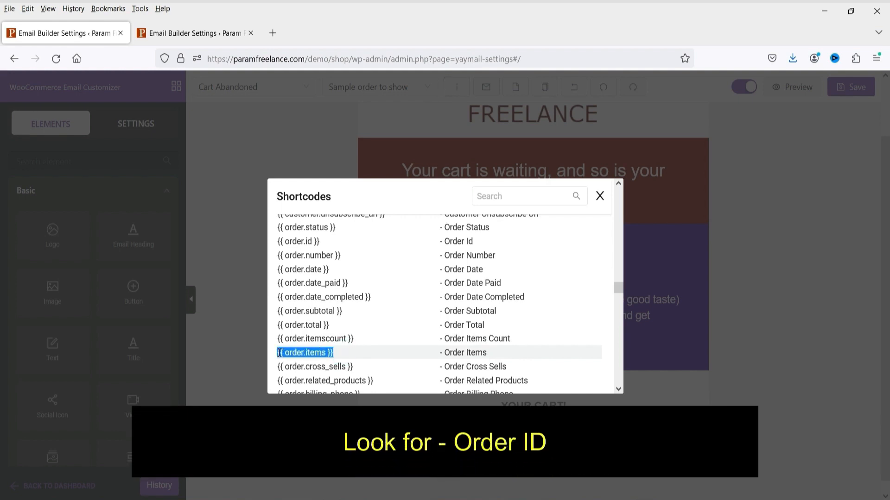
# - Paste the {{ order.items }} shortcode below the "YOUR CART!" heading, leaving a blank line between them
pyautogui.click(599, 196)
pyautogui.click(540, 418)
pyautogui.scroll(-3, 131, 371)
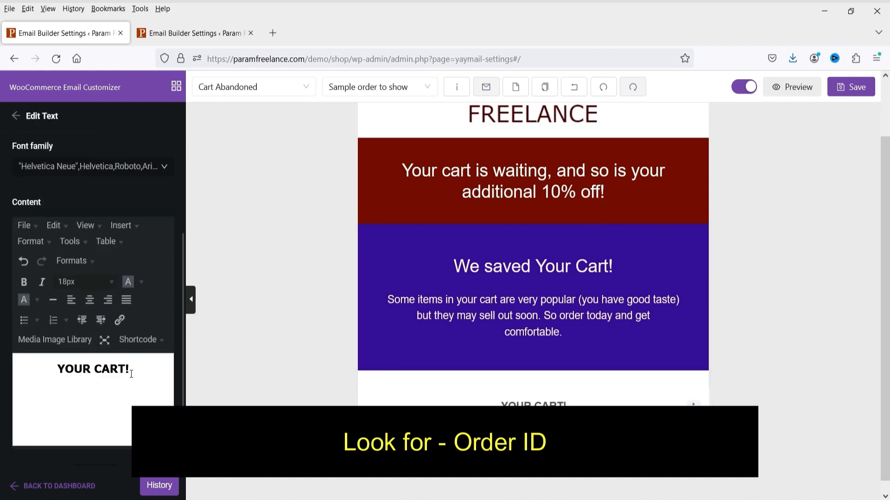
pyautogui.click(123, 351)
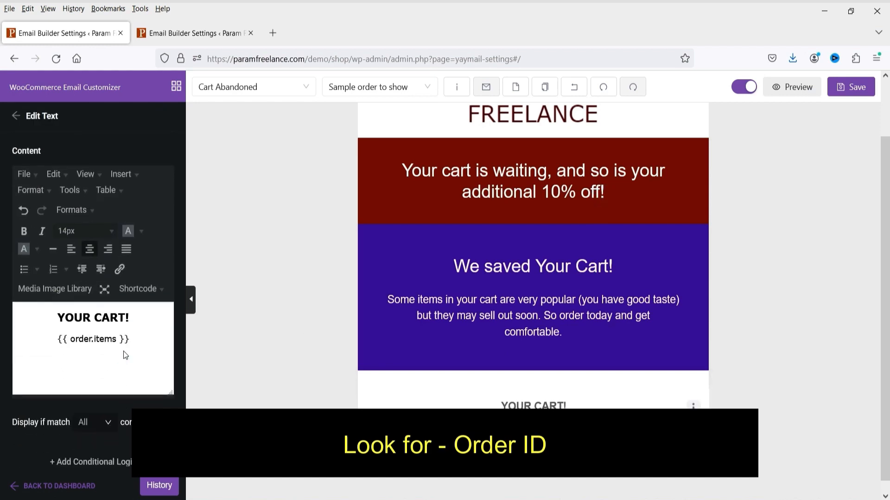
pyautogui.click(154, 309)
pyautogui.click(154, 309)
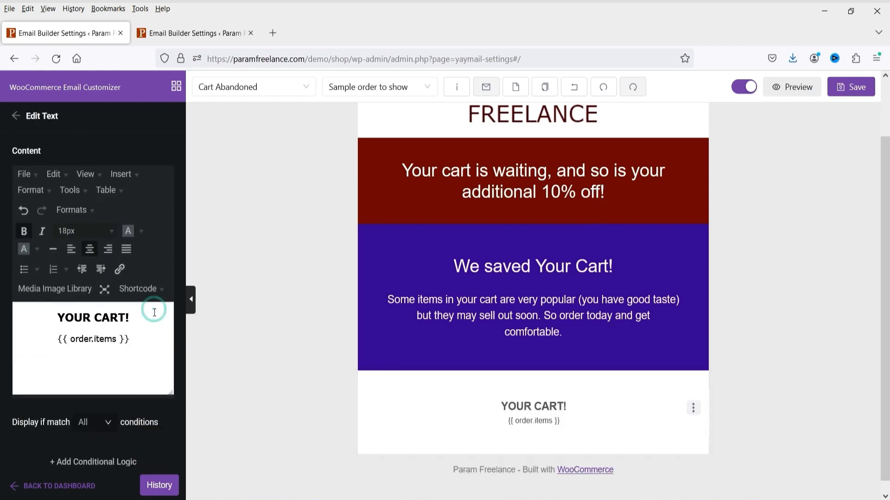
pyautogui.press('Return')
pyautogui.scroll(-1, 718, 321)
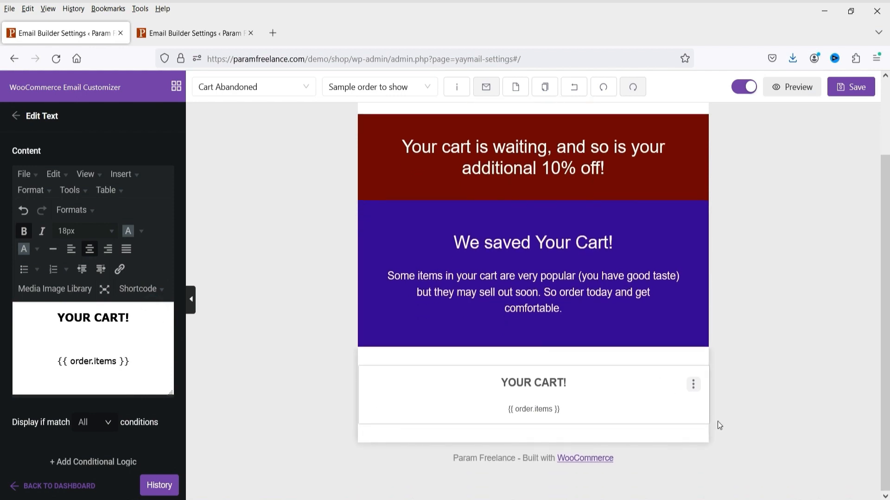
# - Add a one-column layout between the blue block and the "YOUR CART!" block and give it a dark green background
pyautogui.click(763, 332)
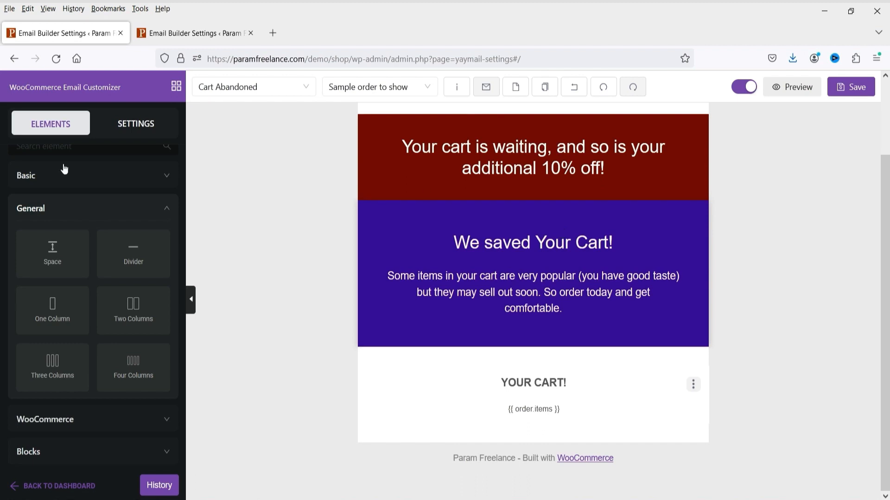
pyautogui.moveTo(73, 312); pyautogui.dragTo(519, 358)
pyautogui.click(18, 236)
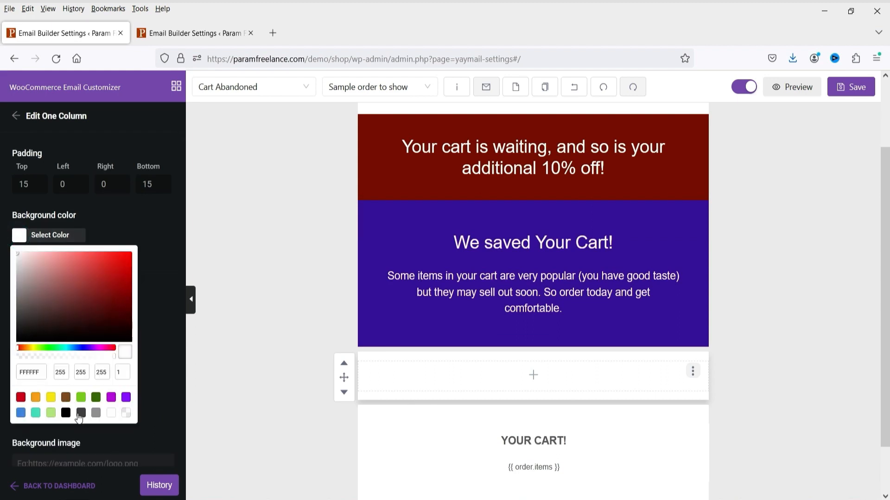
pyautogui.click(96, 397)
# - Set the green column's top and bottom padding to 30
pyautogui.click(42, 185)
pyautogui.doubleClick(24, 184)
pyautogui.write('30')
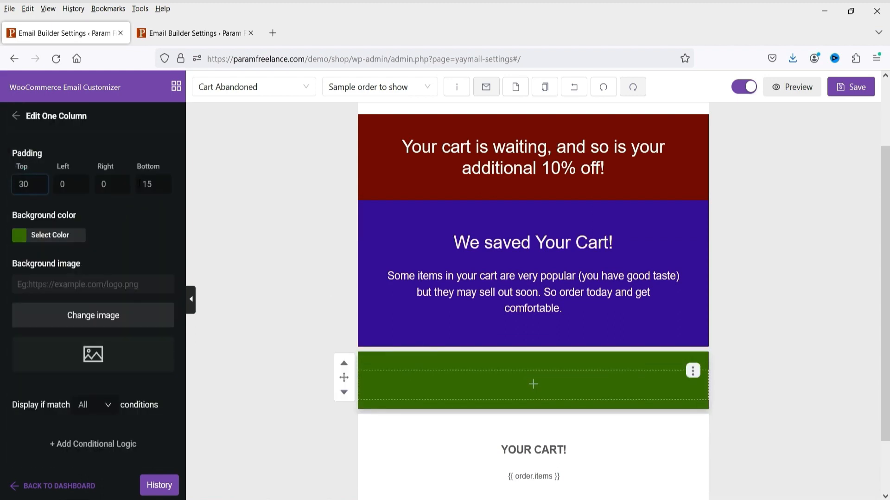
pyautogui.press('Tab')
pyautogui.press('Tab')
pyautogui.press('Tab')
pyautogui.write('30')
# - Place a Text element inside the green column
pyautogui.click(16, 116)
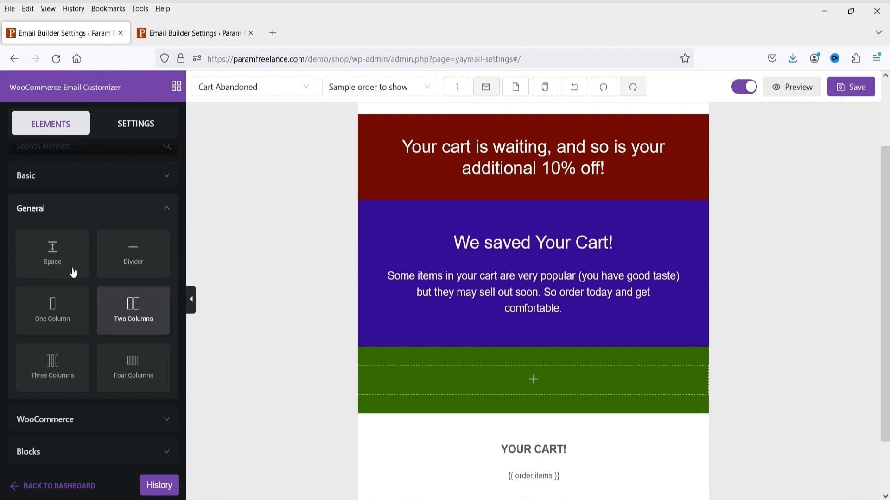
pyautogui.click(46, 173)
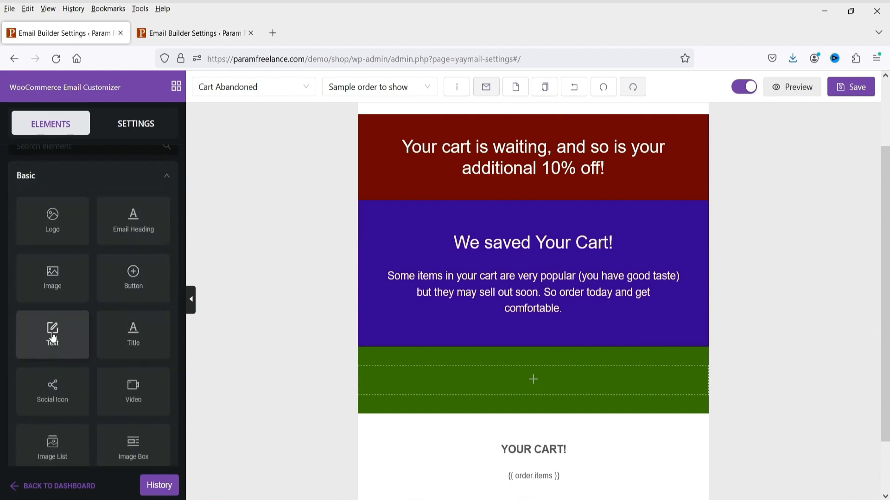
pyautogui.moveTo(52, 333); pyautogui.dragTo(482, 385)
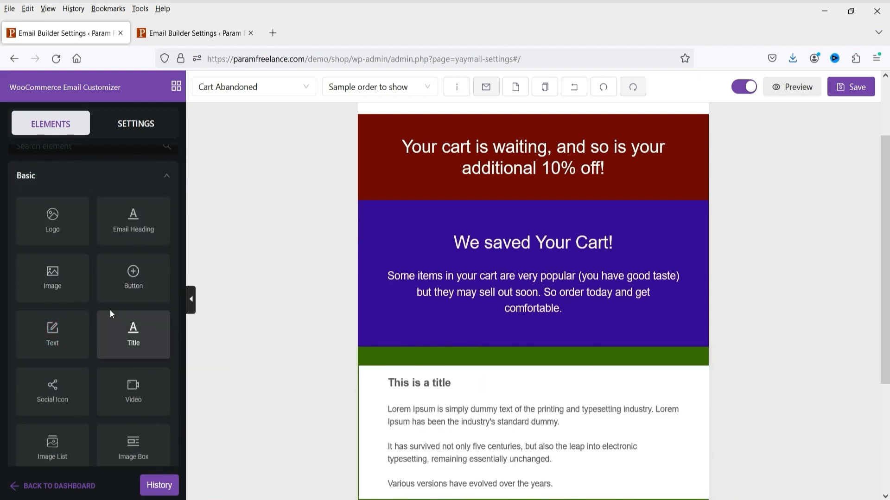
# - Give the text element in the green column the same dark green background and a white text color
pyautogui.click(19, 235)
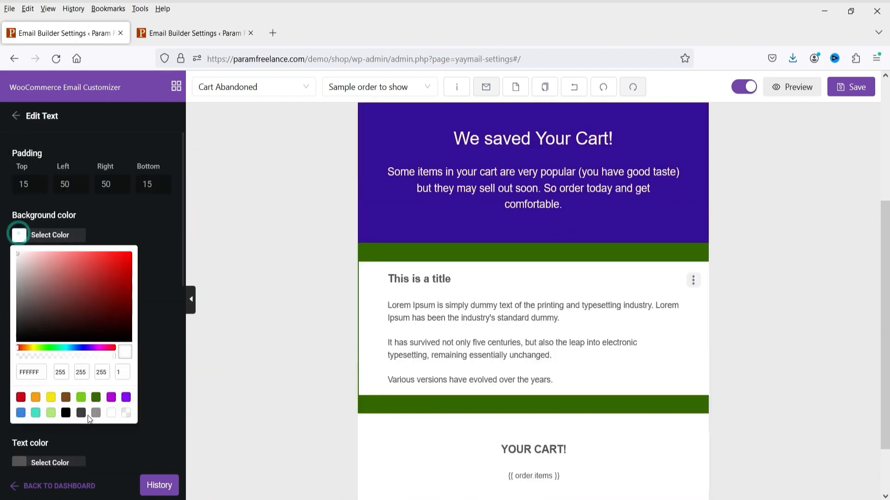
pyautogui.click(96, 397)
pyautogui.click(156, 242)
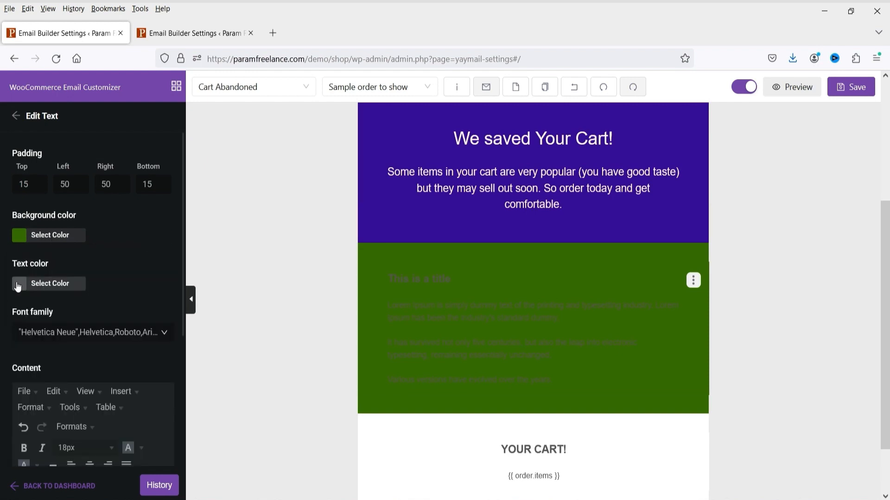
pyautogui.click(19, 281)
pyautogui.click(111, 461)
# - Replace the placeholder text with "We have a created 10% additional discount coupon for you." and "Use this coupon cods - easy10", separated by a blank line
pyautogui.scroll(-2, 76, 381)
pyautogui.scroll(-3, 75, 381)
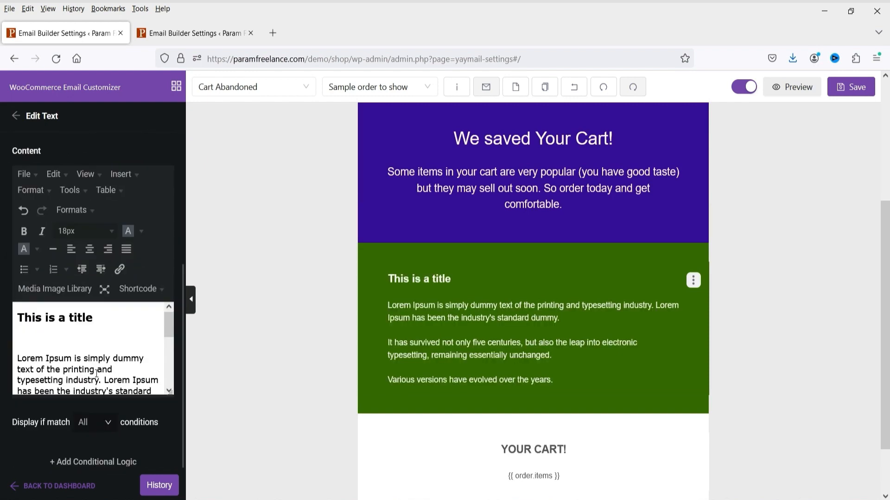
pyautogui.click(95, 367)
pyautogui.hotkey('ctrl', 'a')
pyautogui.press('BackSpace')
pyautogui.write('We have a created 10% additional discount coupon for you. Use this coupon cods - easy10')
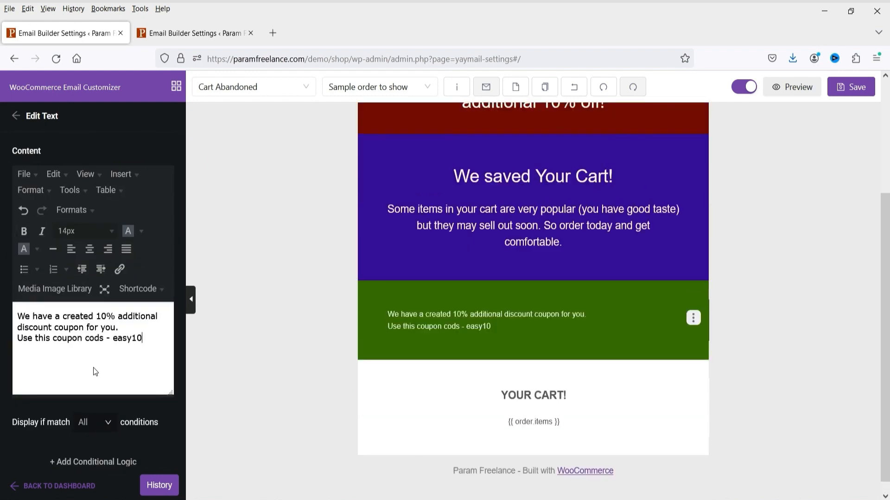
pyautogui.click(141, 324)
pyautogui.press('Return')
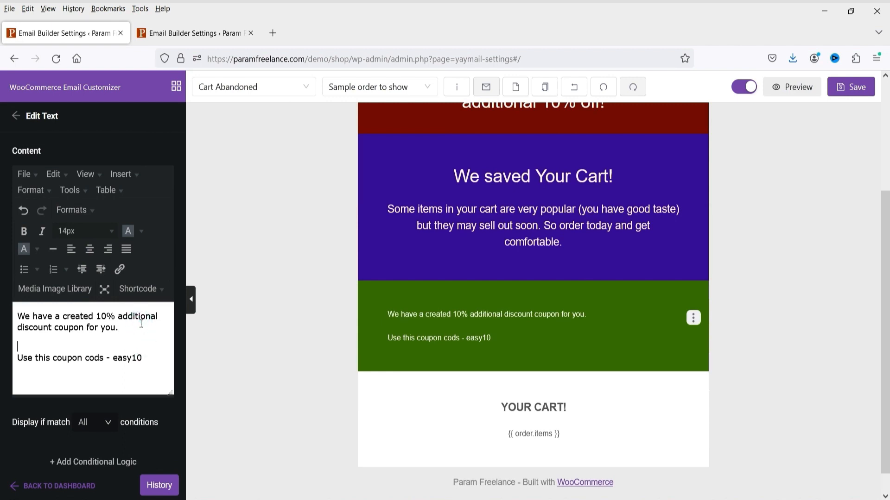
# - Center all the text in the green column and set its font size to 24px
pyautogui.tripleClick(162, 360)
pyautogui.hotkey('ctrl', 'a')
pyautogui.click(90, 250)
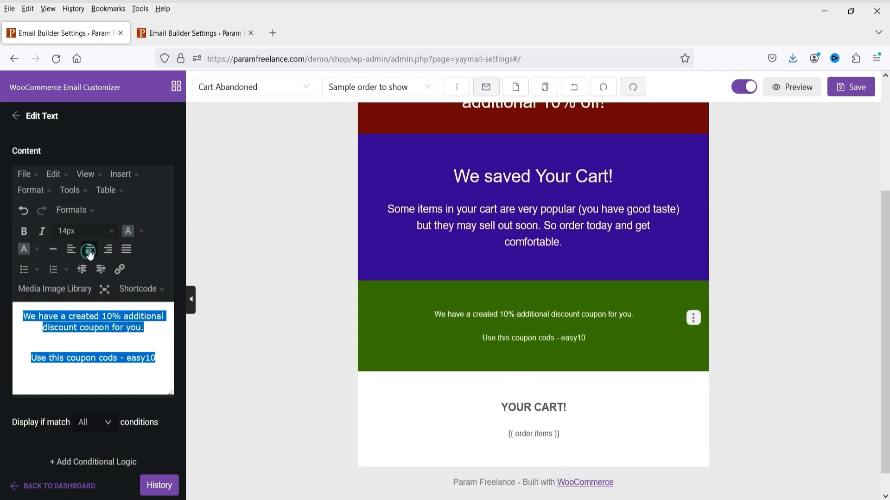
pyautogui.click(85, 231)
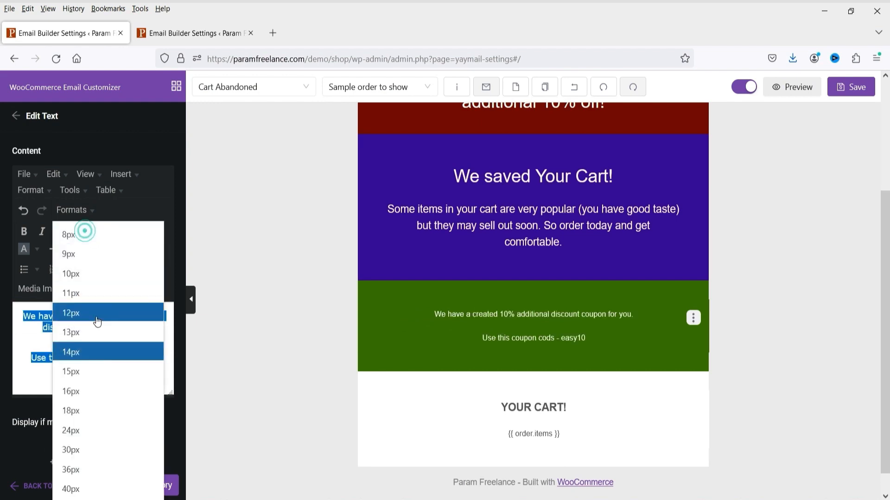
pyautogui.click(94, 431)
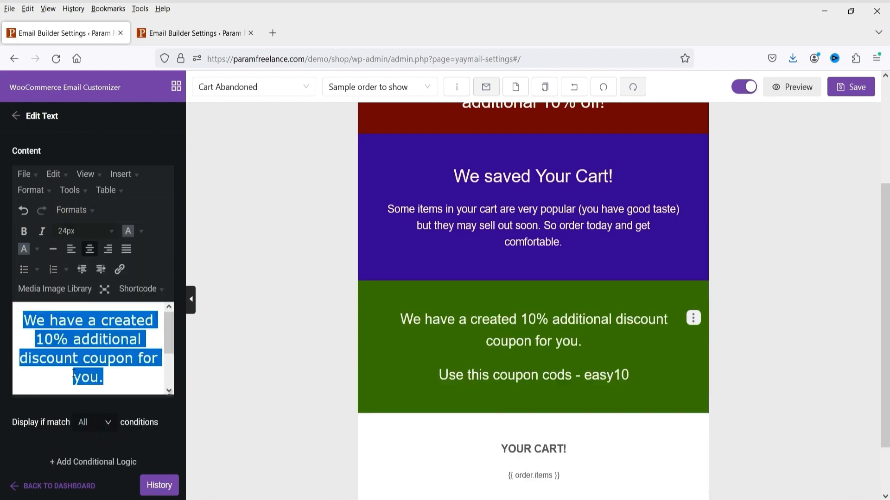
# - Make the coupon code easy10 bold at 30px and replace the dash before it with a colon
pyautogui.scroll(-2, 74, 373)
pyautogui.moveTo(138, 378); pyautogui.dragTo(87, 378)
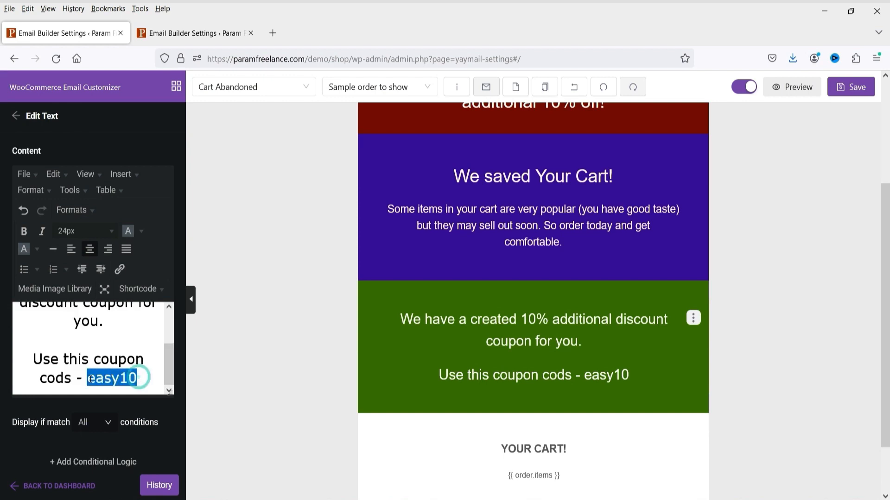
pyautogui.click(24, 231)
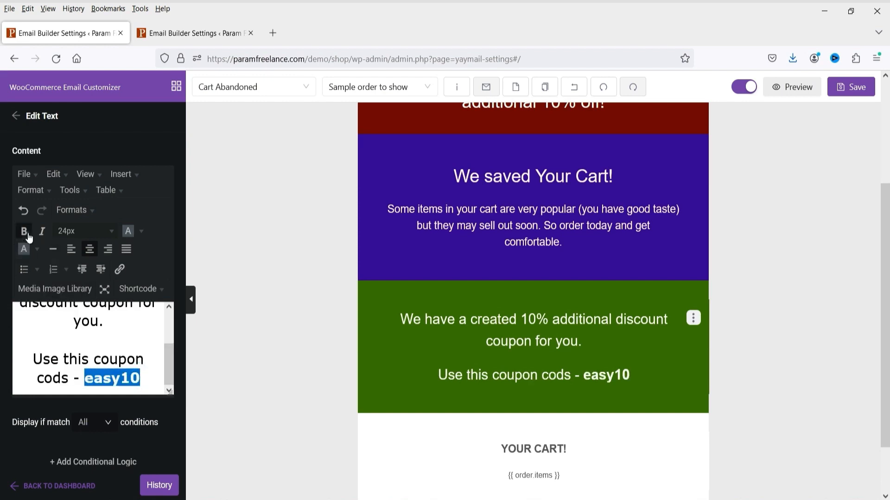
pyautogui.click(74, 232)
pyautogui.click(96, 447)
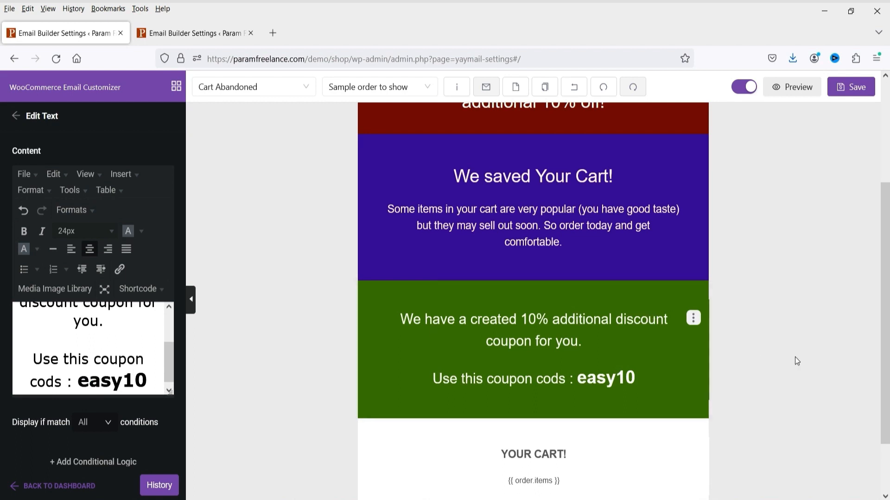
pyautogui.scroll(-2, 796, 357)
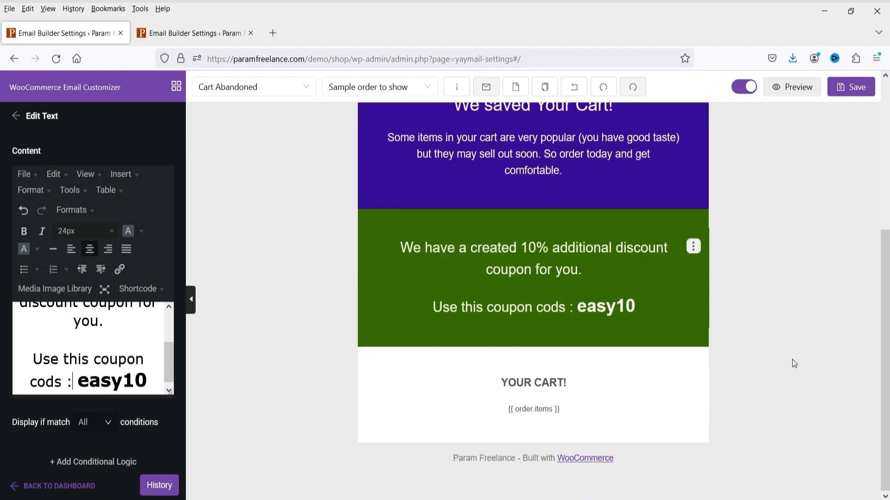
pyautogui.click(822, 296)
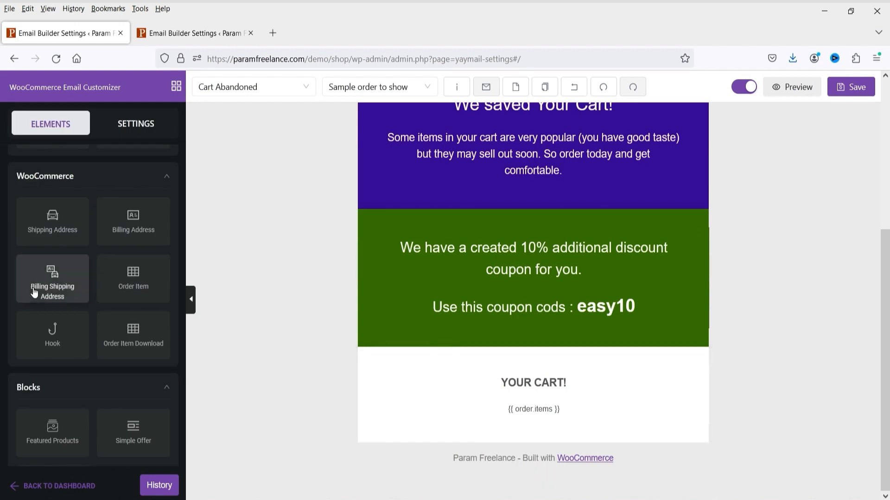
# - Place a Single Banner block below the YOUR CART! section of the email
pyautogui.scroll(-2, 33, 292)
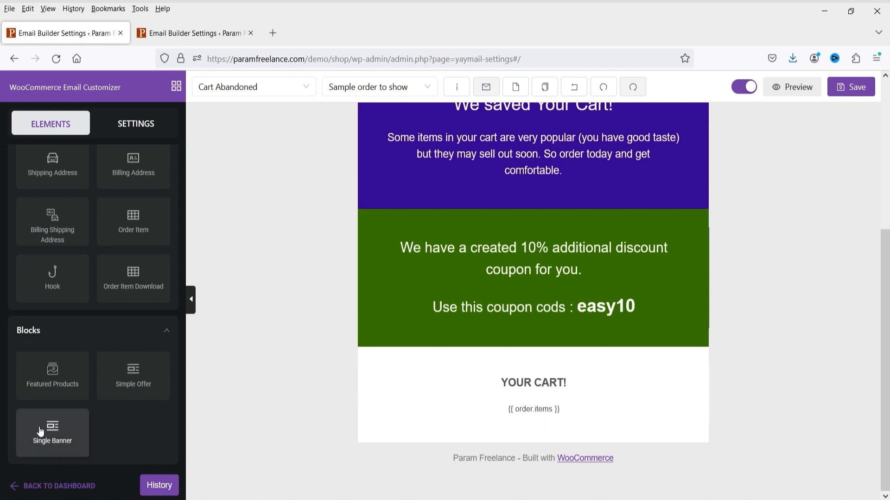
pyautogui.moveTo(40, 431); pyautogui.dragTo(482, 452)
pyautogui.scroll(-3, 806, 327)
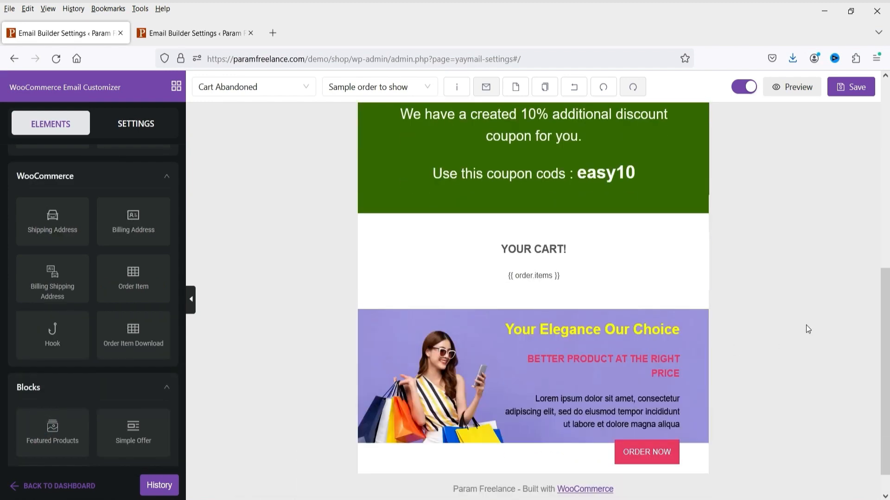
# - Examine the single banner's editable content, width, alignment, background image and button text settings
pyautogui.click(442, 364)
pyautogui.scroll(-1, 503, 308)
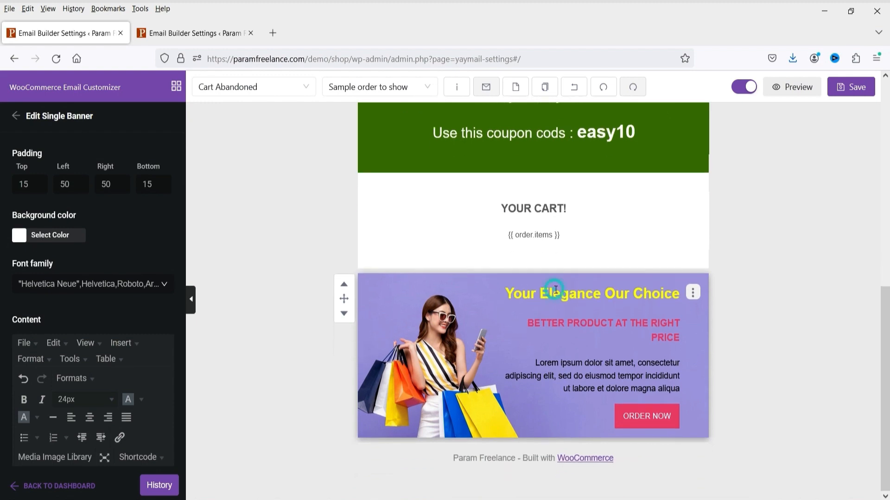
pyautogui.scroll(-3, 92, 325)
pyautogui.moveTo(47, 347); pyautogui.dragTo(171, 378)
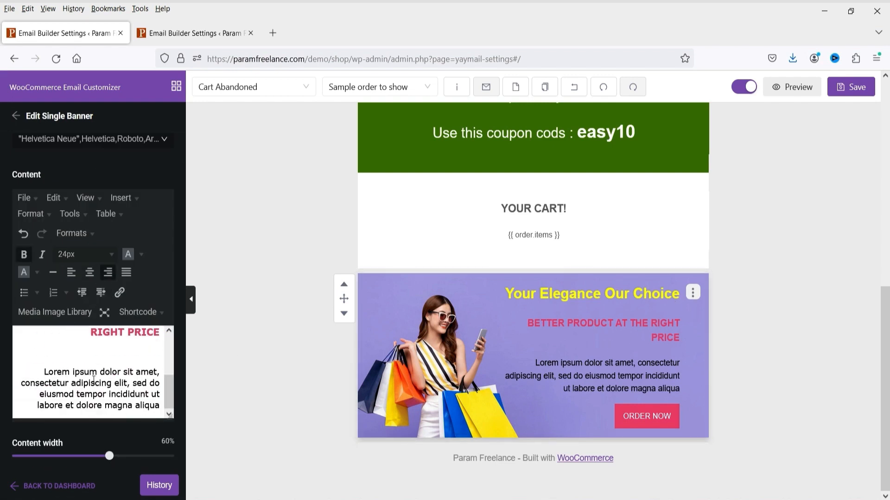
pyautogui.scroll(3, 616, 343)
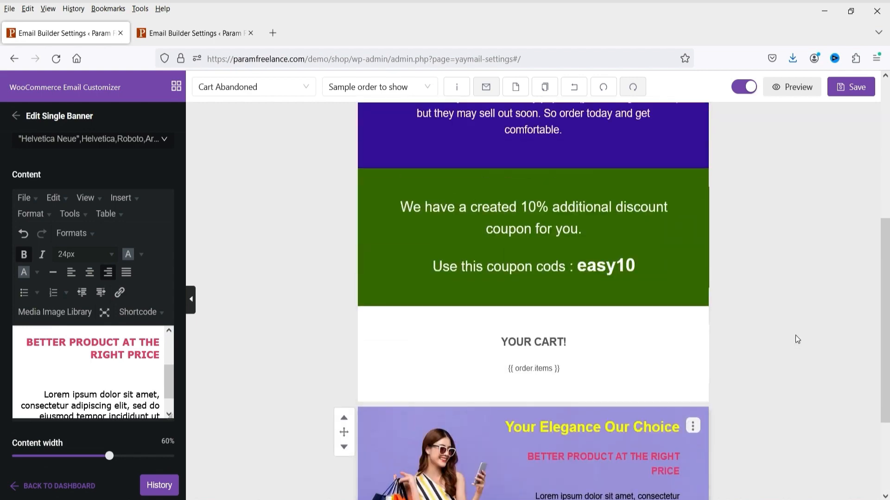
pyautogui.scroll(-3, 783, 339)
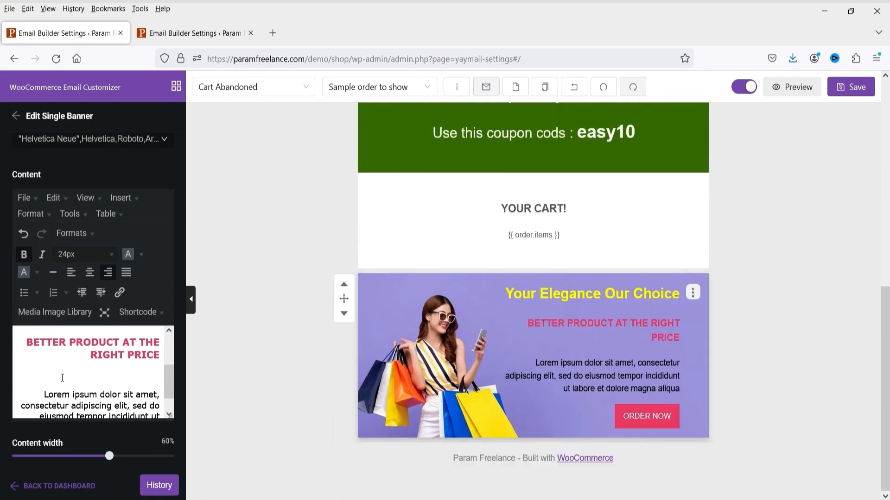
pyautogui.scroll(-1, 72, 375)
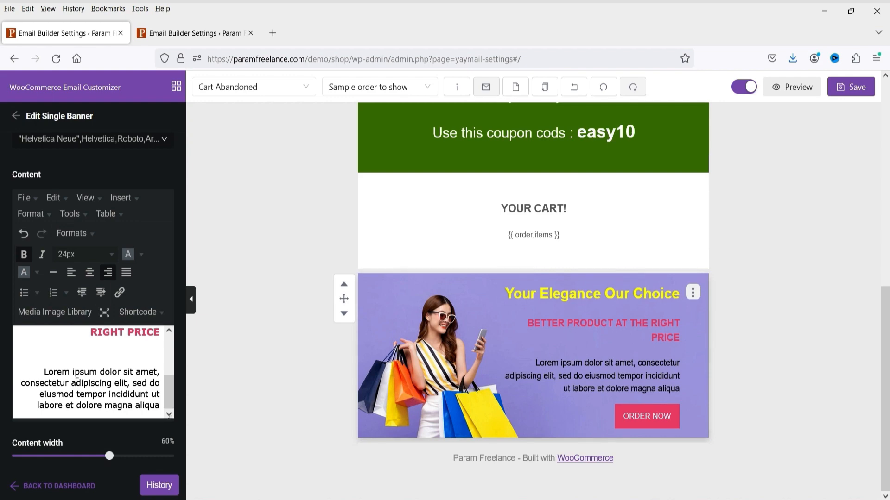
pyautogui.scroll(-5, 180, 324)
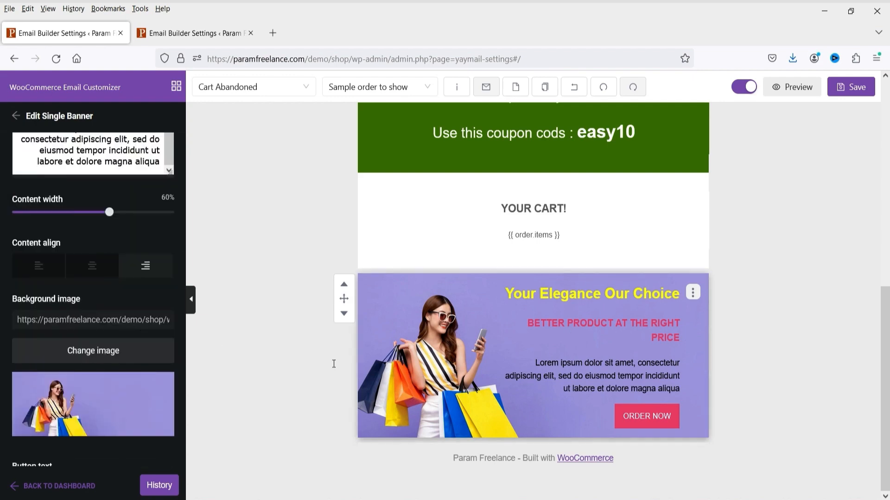
pyautogui.scroll(-4, 133, 324)
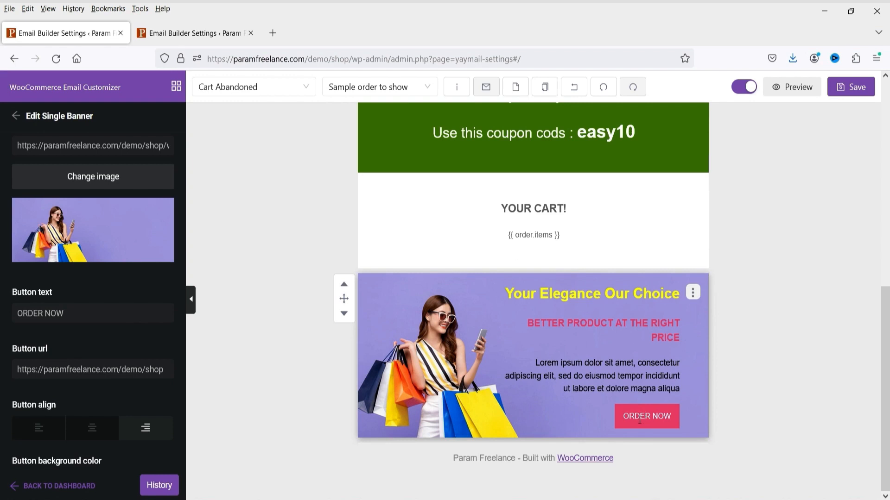
pyautogui.tripleClick(83, 314)
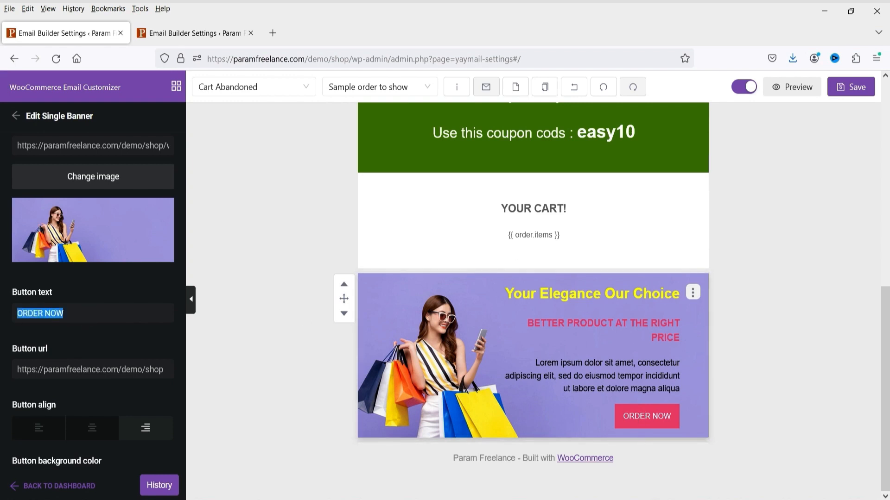
# - Change the background color of the banner's ORDER NOW button to dark blue
pyautogui.scroll(-3, 73, 338)
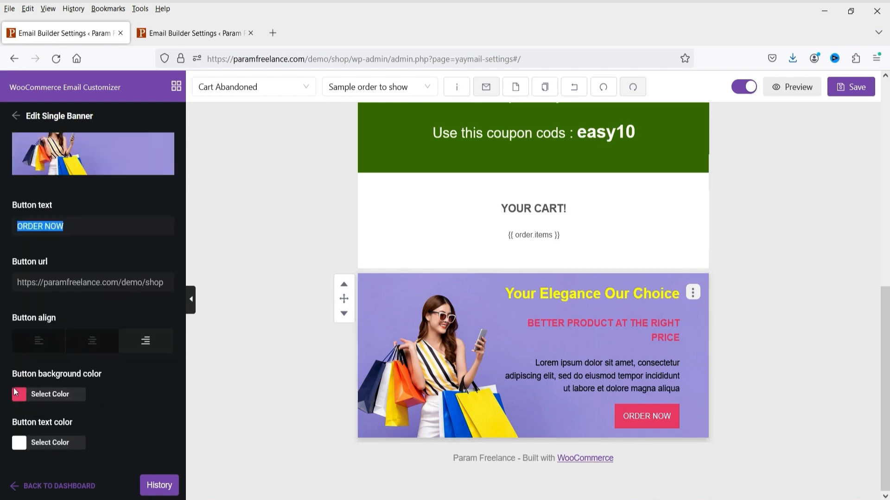
pyautogui.click(17, 397)
pyautogui.scroll(-3, 109, 380)
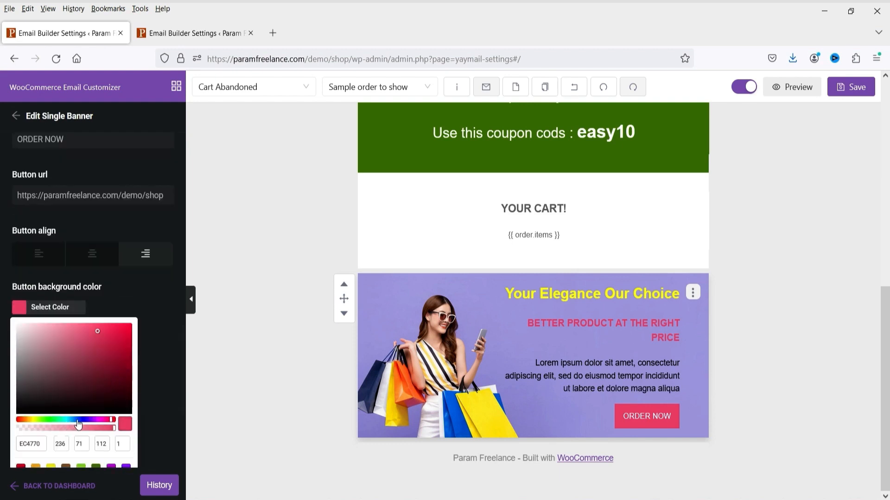
pyautogui.click(77, 419)
pyautogui.moveTo(107, 371); pyautogui.dragTo(128, 370)
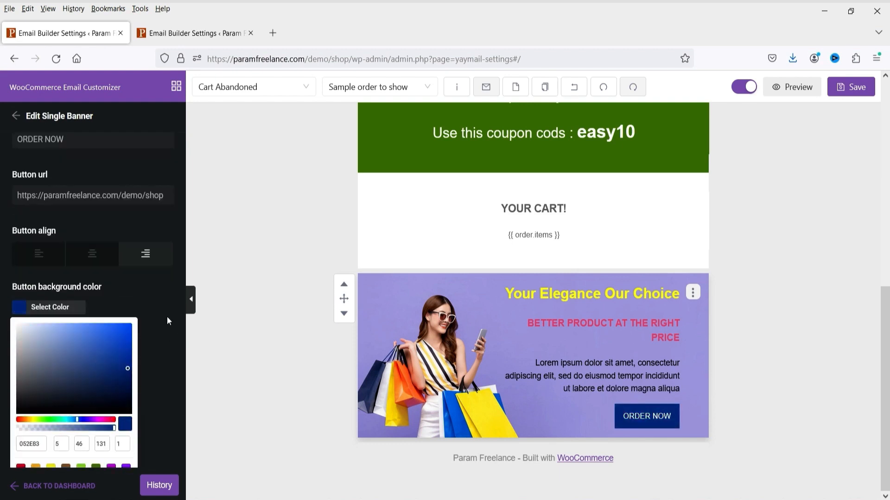
pyautogui.click(149, 308)
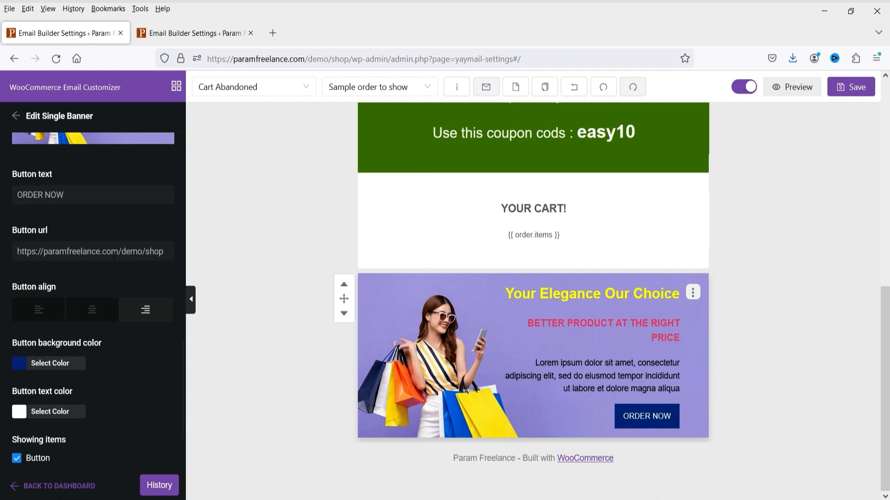
pyautogui.doubleClick(81, 251)
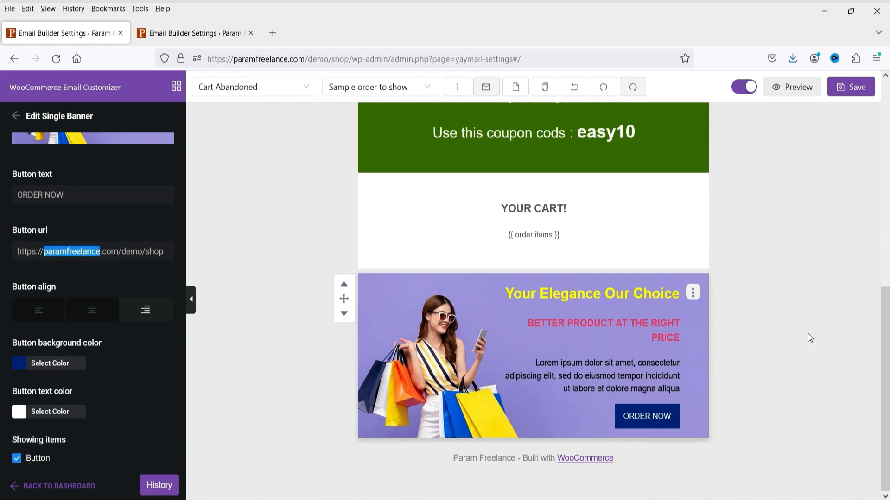
pyautogui.click(806, 317)
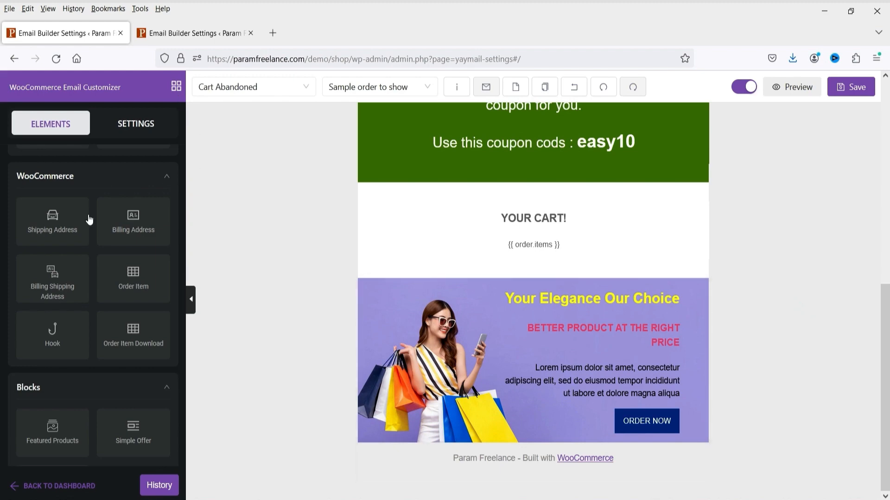
# - Place a Simple Offer block below the single banner
pyautogui.scroll(-2, 90, 220)
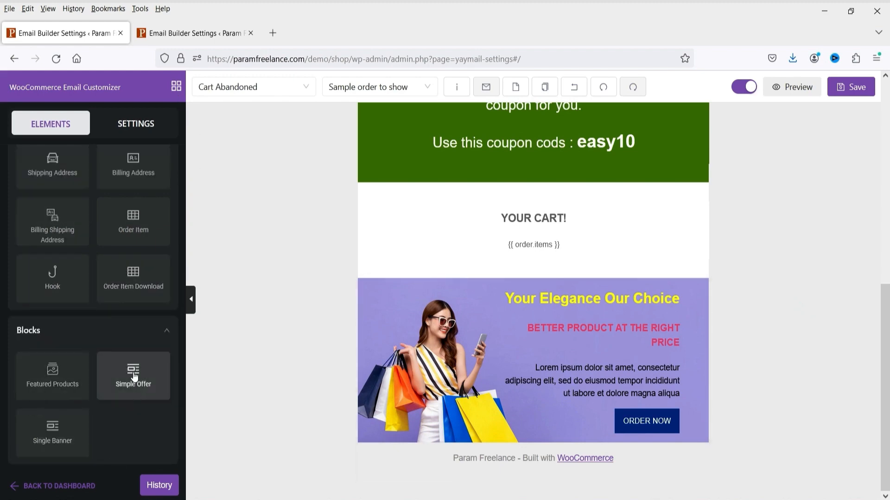
pyautogui.moveTo(133, 377); pyautogui.dragTo(525, 454)
pyautogui.scroll(-2, 762, 361)
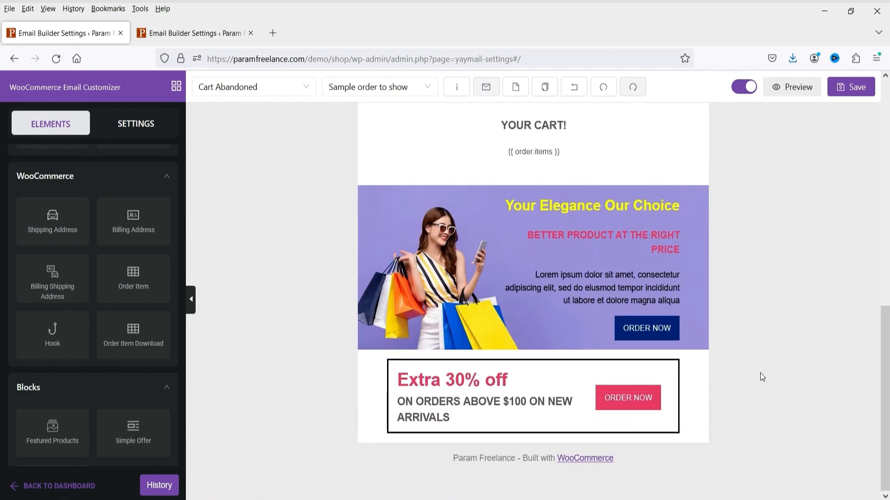
# - Change the simple offer's heading to "Extra 10% off" and its second line to "Use the Coupon code: easy10"
pyautogui.click(439, 376)
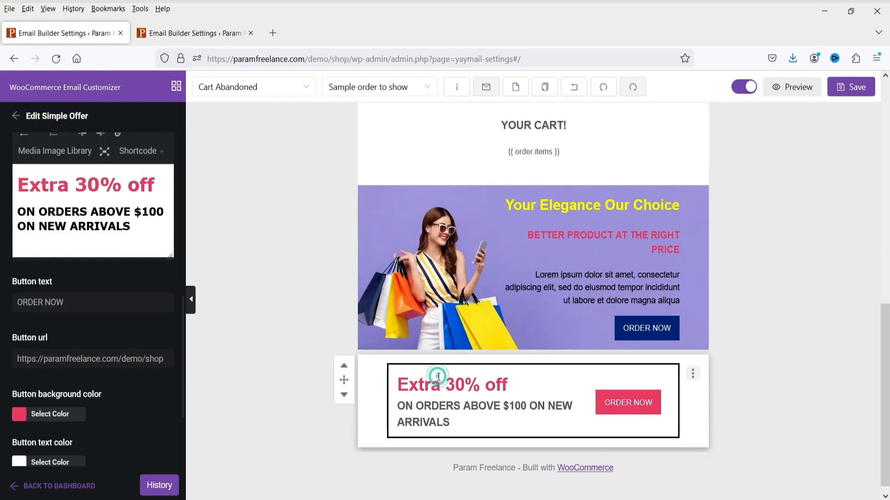
pyautogui.moveTo(77, 184); pyautogui.dragTo(89, 184)
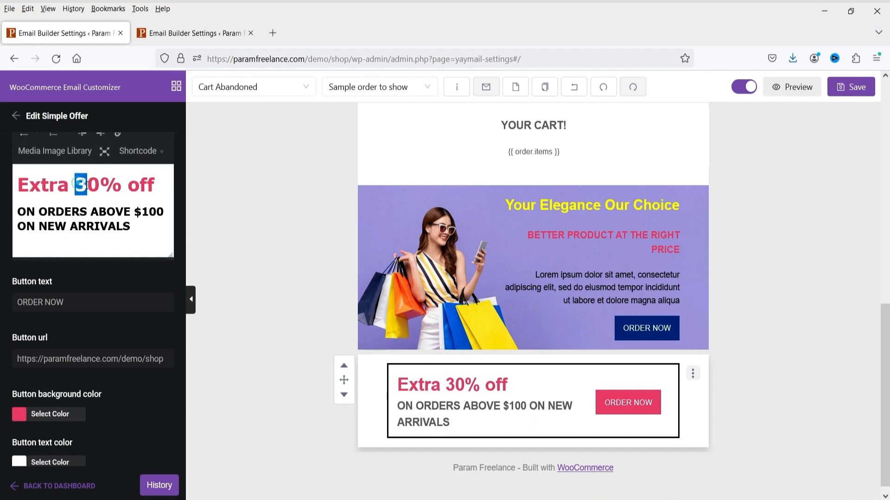
pyautogui.write('1')
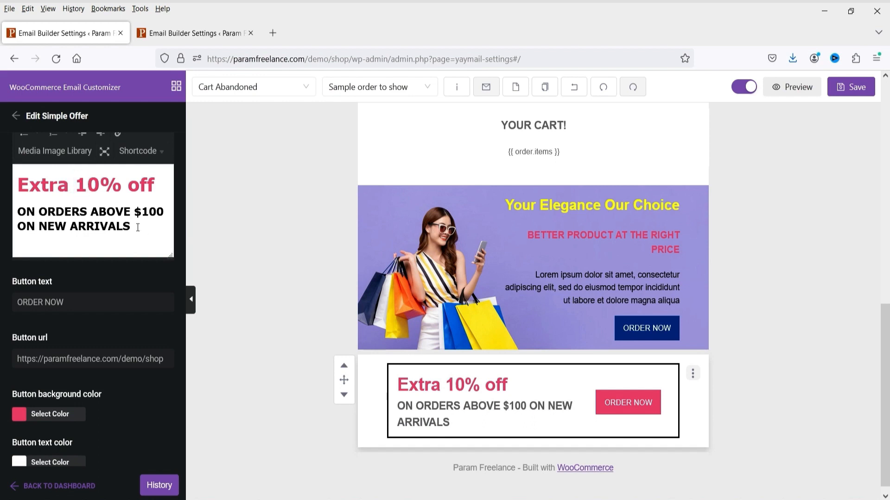
pyautogui.moveTo(18, 211); pyautogui.dragTo(138, 229)
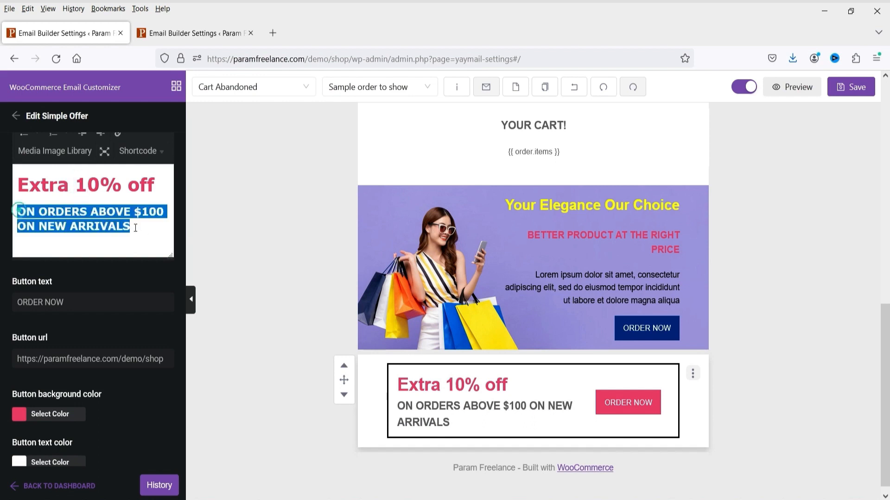
pyautogui.write('Use the Coupon code')
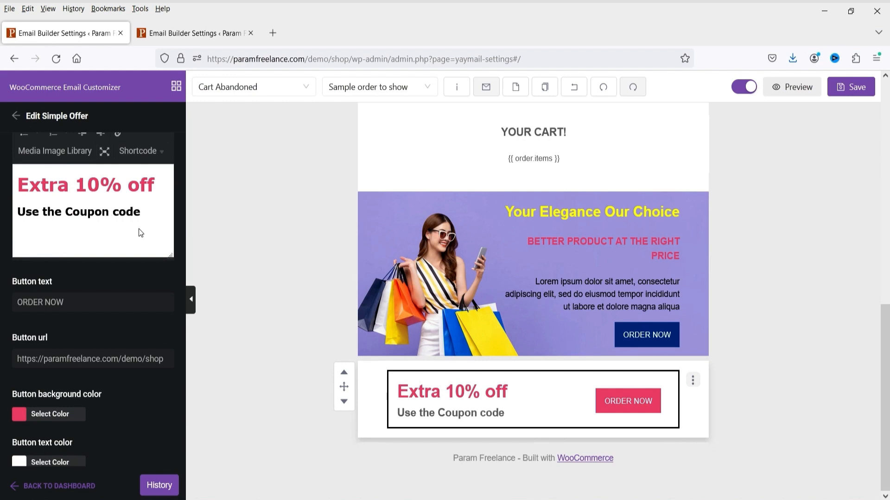
pyautogui.write(': easy10')
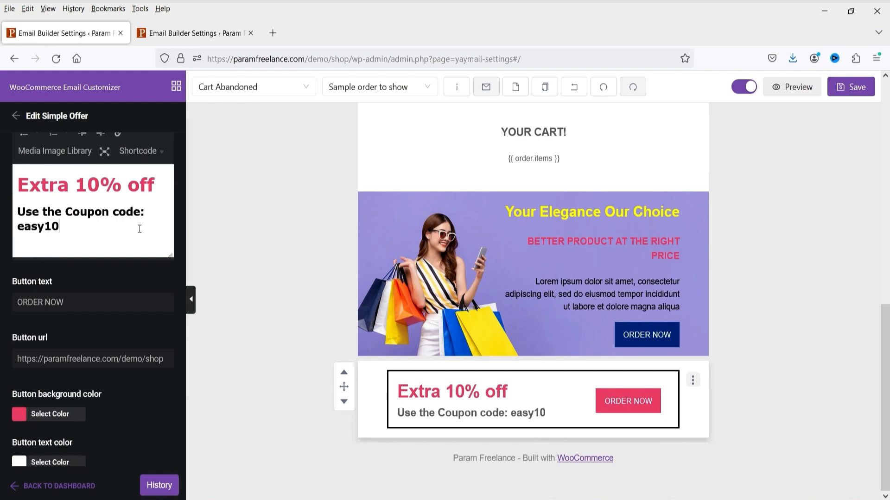
pyautogui.click(768, 374)
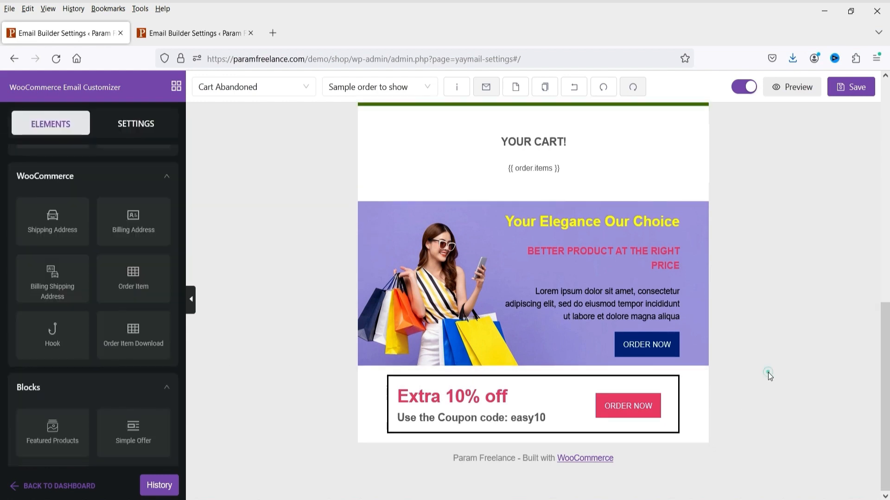
# - Remove "- Built with WooCommerce" from the email footer, keeping only the [yaymail_site_name] shortcode
pyautogui.click(443, 460)
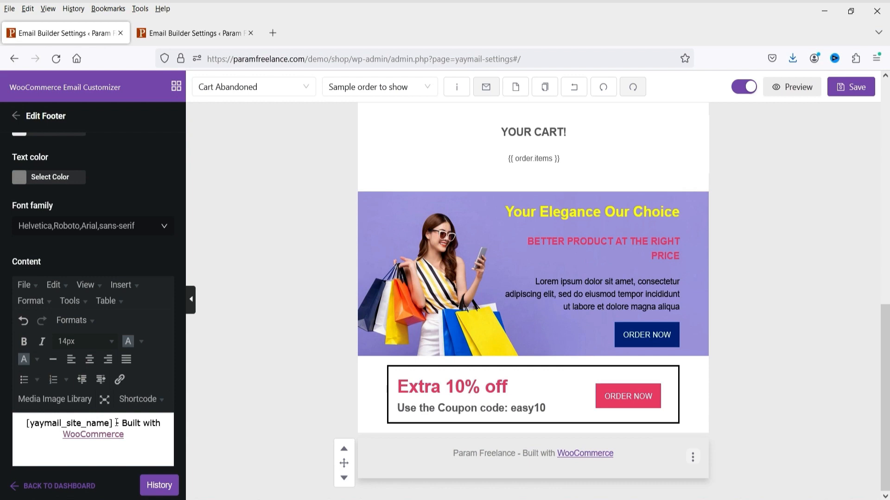
pyautogui.moveTo(117, 422); pyautogui.dragTo(174, 447)
pyautogui.press('BackSpace')
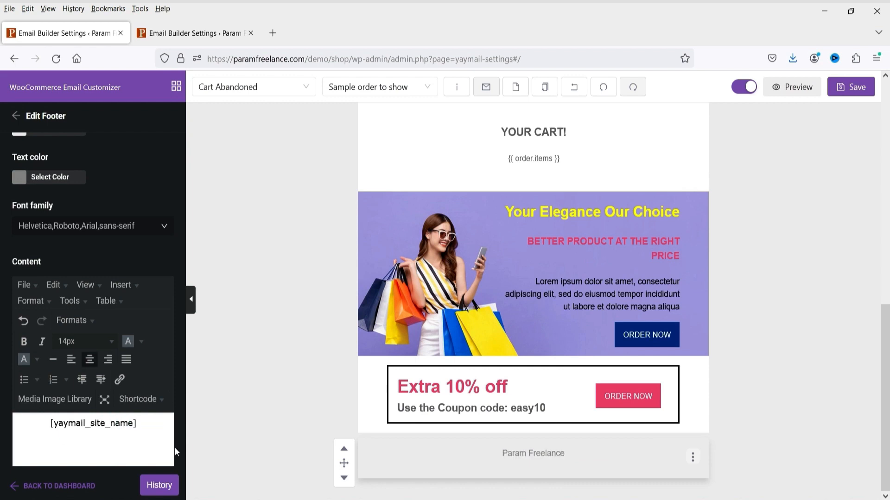
# - Add the line "Thank you for shopping with us!" above the site name shortcode in the footer and set it to 24px
pyautogui.click(49, 423)
pyautogui.press('Return')
pyautogui.write('Thank you for shopping with us!')
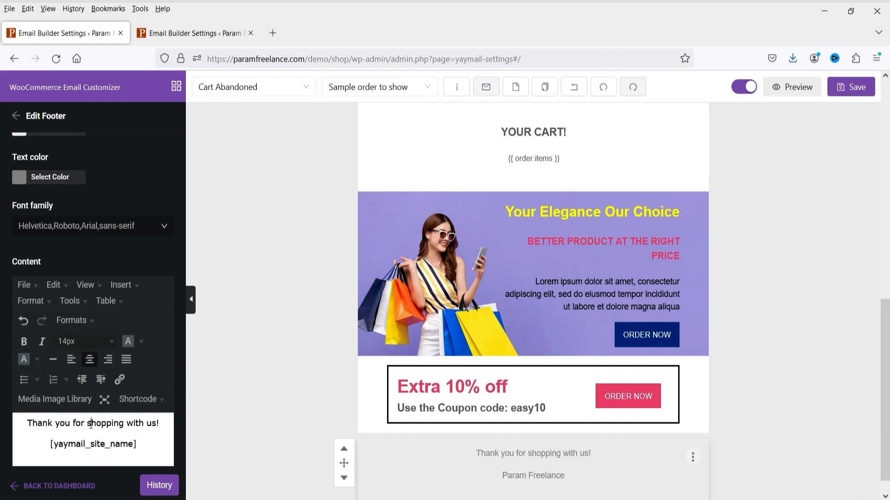
pyautogui.tripleClick(91, 424)
pyautogui.click(84, 342)
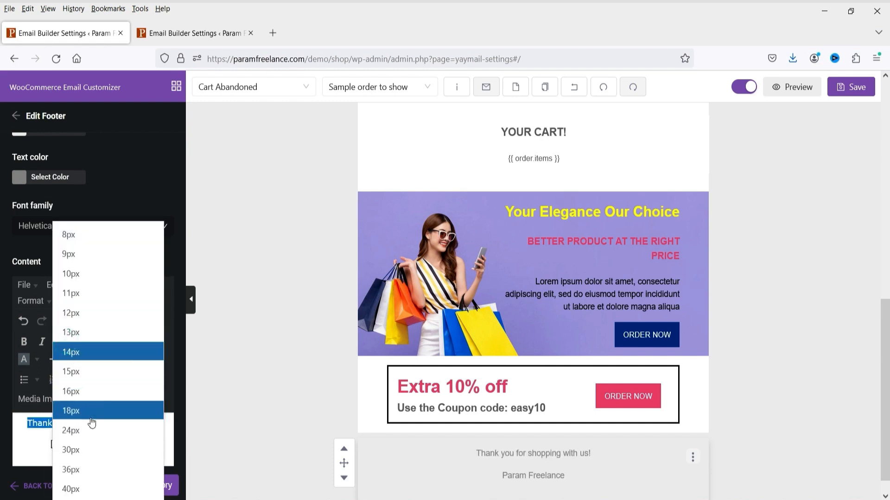
pyautogui.click(88, 413)
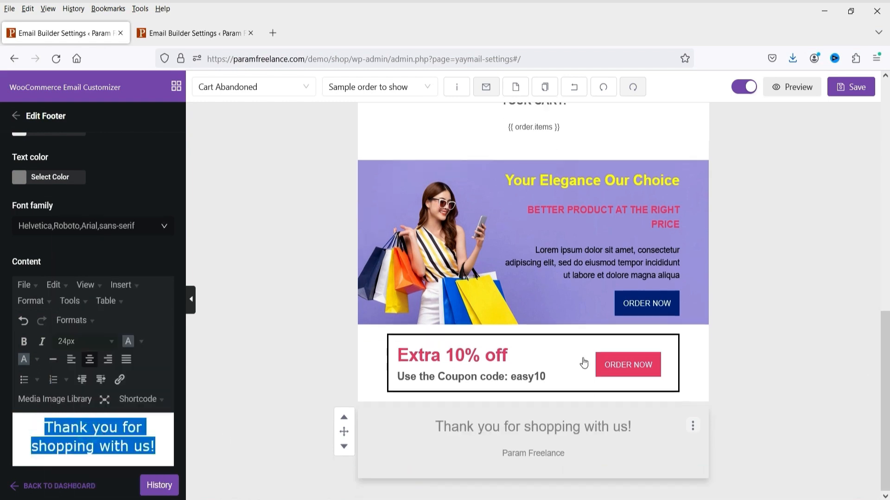
# - Change the footer's text color to near-black
pyautogui.click(24, 178)
pyautogui.click(17, 279)
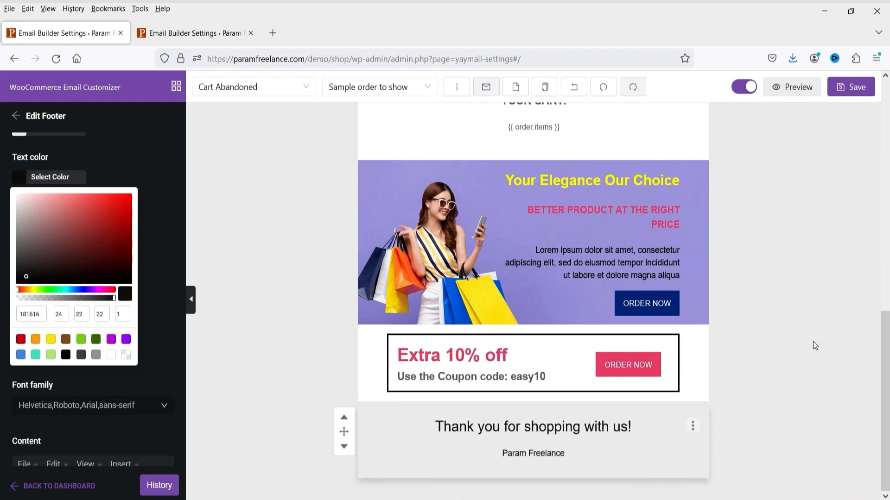
pyautogui.click(813, 341)
# - Change the footer's background color to a very light yellow tint
pyautogui.click(377, 437)
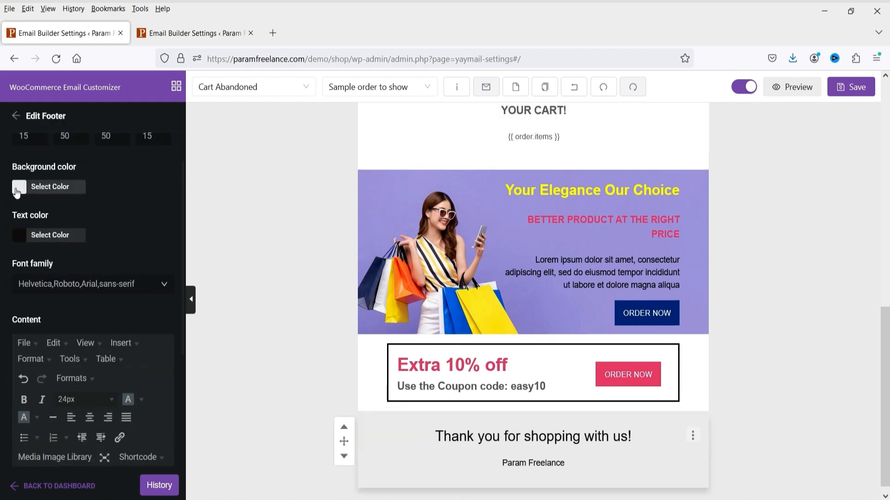
pyautogui.click(19, 186)
pyautogui.click(21, 204)
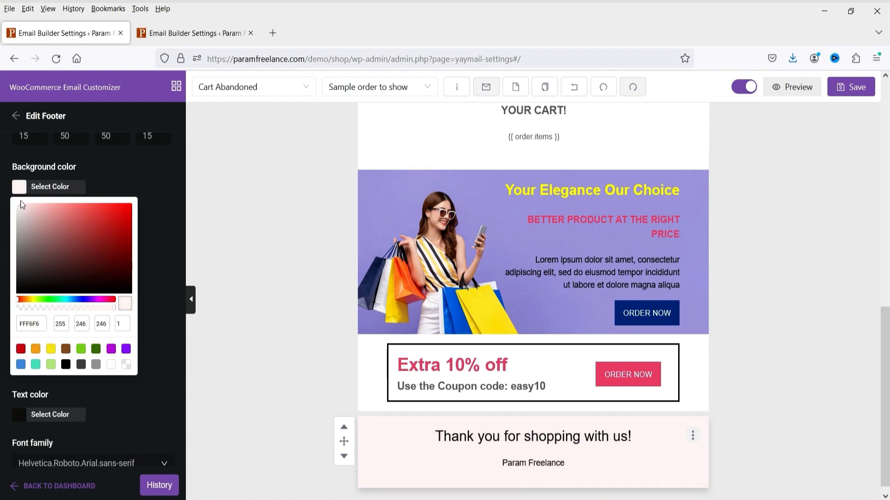
pyautogui.click(37, 300)
pyautogui.click(863, 283)
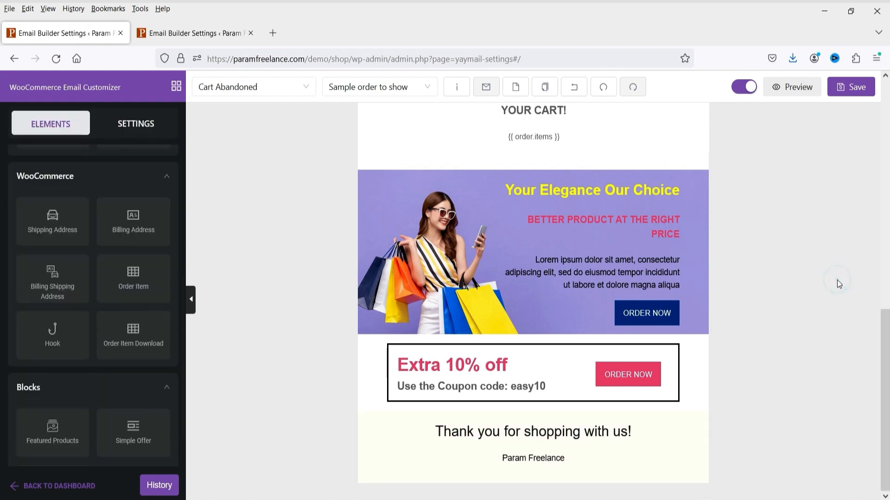
# - Review the whole Cart Abandoned email from footer to logo and save the template
pyautogui.scroll(5, 837, 280)
pyautogui.scroll(5, 817, 289)
pyautogui.scroll(-7, 817, 289)
pyautogui.scroll(7, 794, 336)
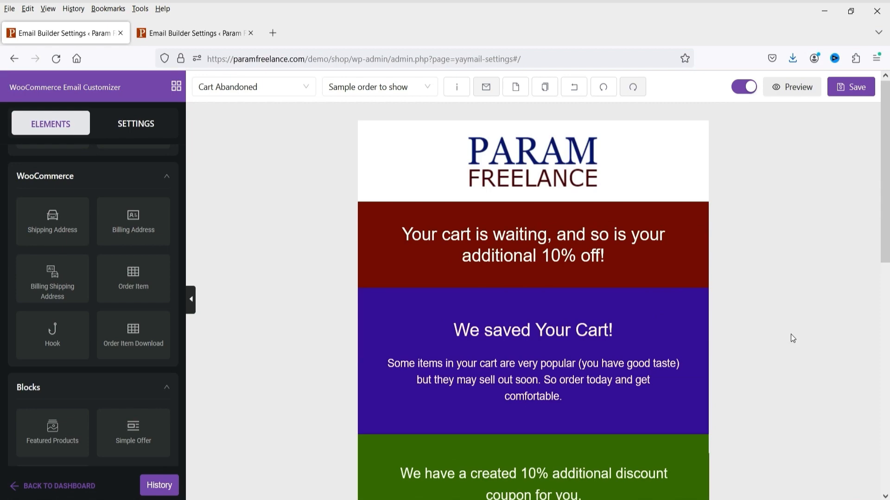
pyautogui.click(858, 91)
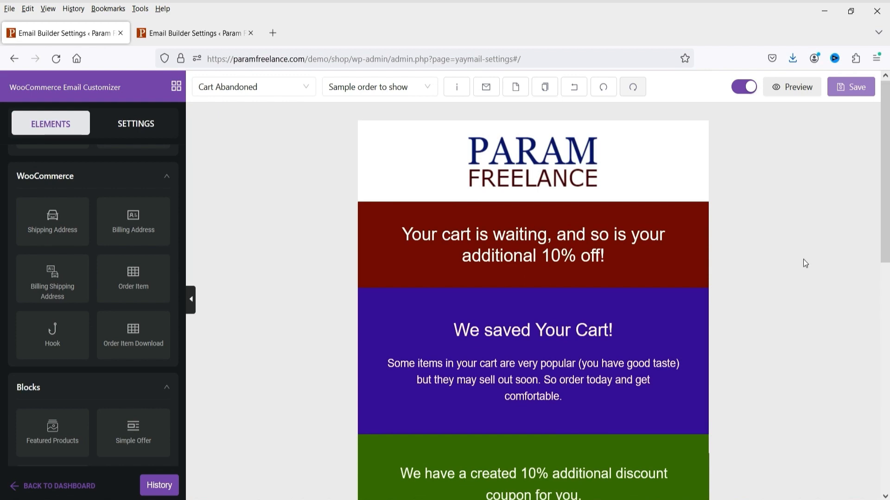
pyautogui.click(811, 232)
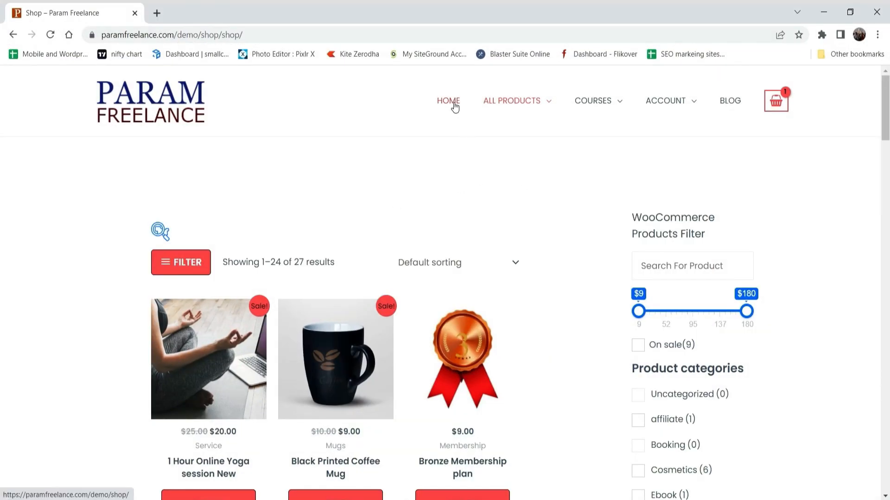
# - Switch to the storefront in Chrome and add the Eye Liner and the Complete Guide on Search Engine Optimization to the cart
pyautogui.moveTo(541, 106)
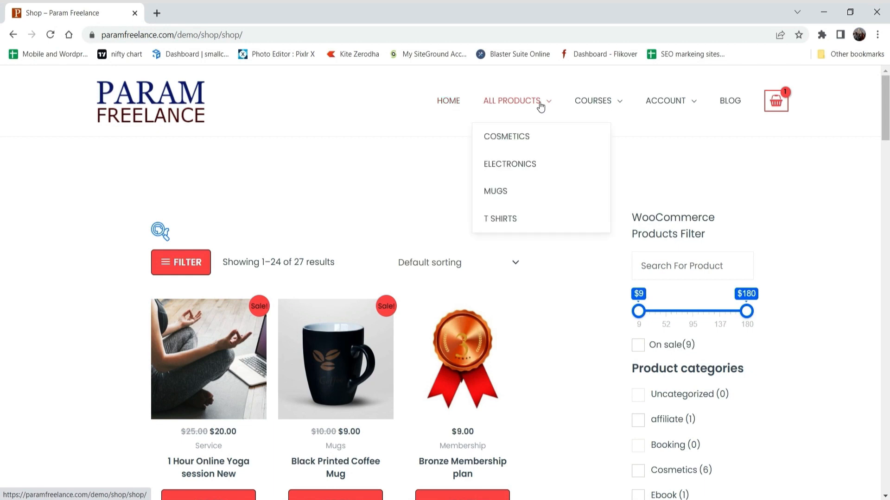
pyautogui.click(512, 108)
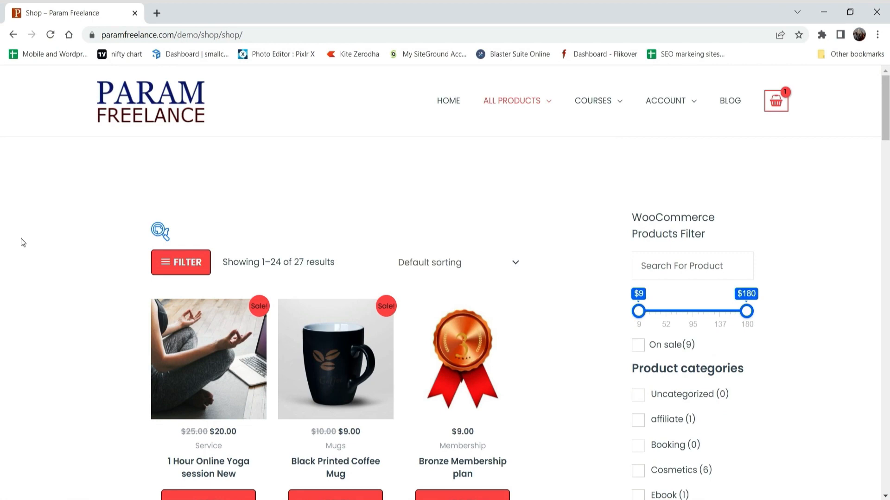
pyautogui.scroll(-5, 553, 235)
pyautogui.scroll(-6, 566, 236)
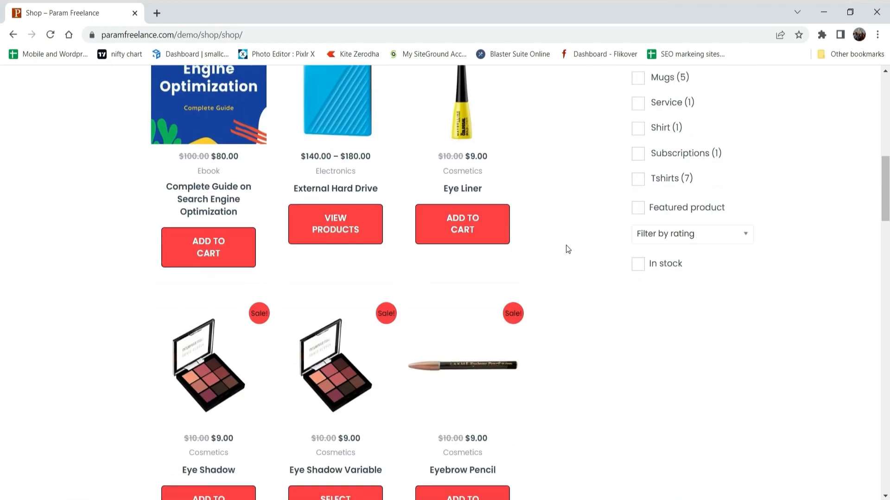
pyautogui.click(473, 233)
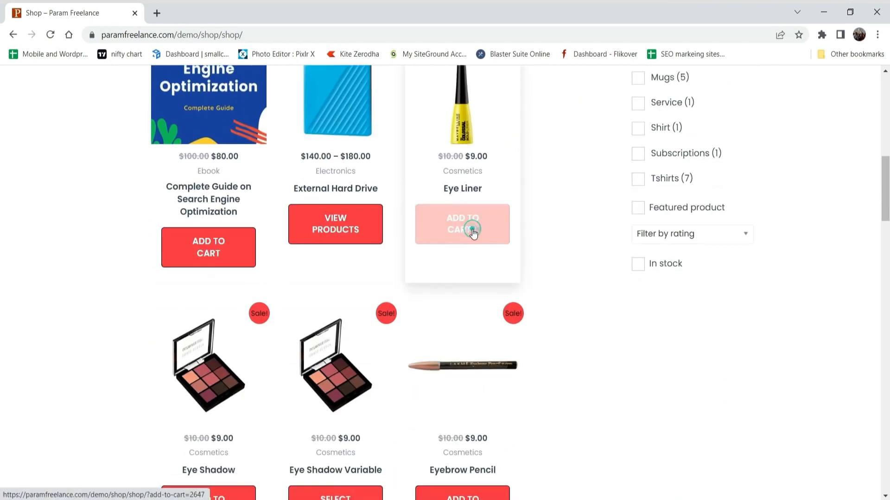
pyautogui.click(192, 249)
# - Add the Eyebrow Pencil and the Green Printed Tshirt to the cart
pyautogui.scroll(-4, 144, 267)
pyautogui.scroll(-3, 143, 267)
pyautogui.click(461, 206)
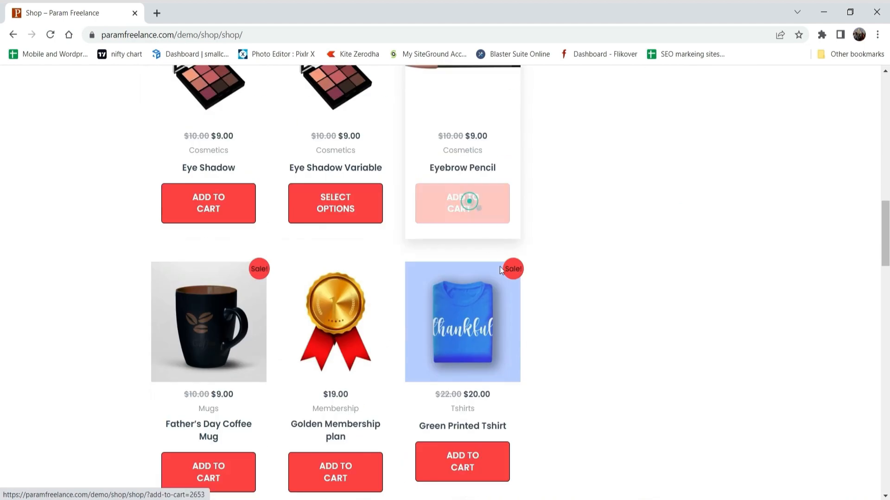
pyautogui.scroll(-3, 551, 268)
pyautogui.click(470, 344)
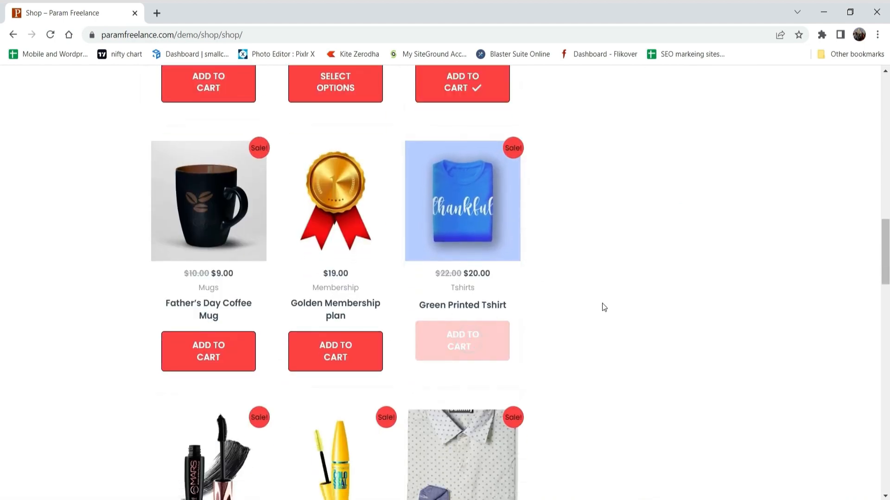
# - Proceed to checkout, look over the billing details and order, and return to all products without placing the order
pyautogui.scroll(15, 668, 285)
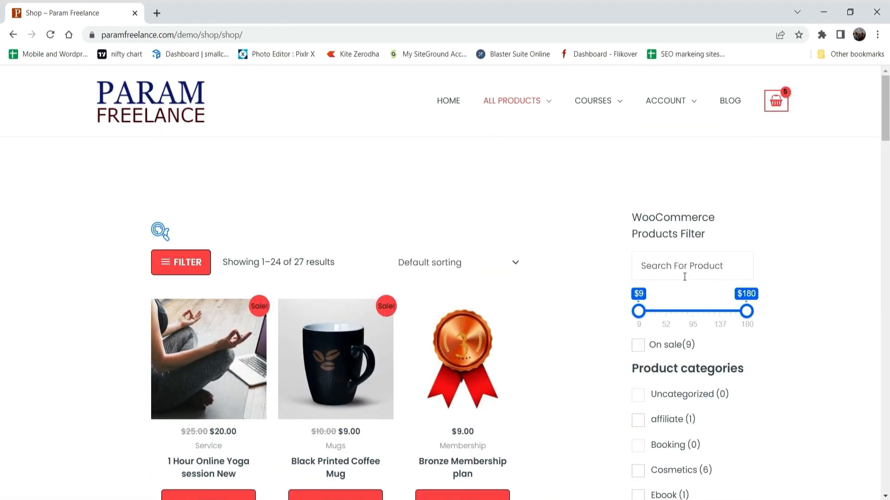
pyautogui.moveTo(781, 109)
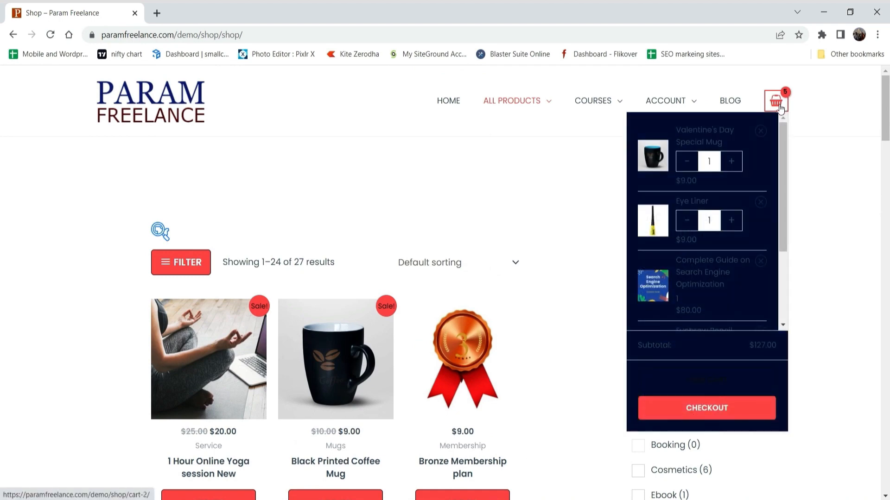
pyautogui.click(706, 409)
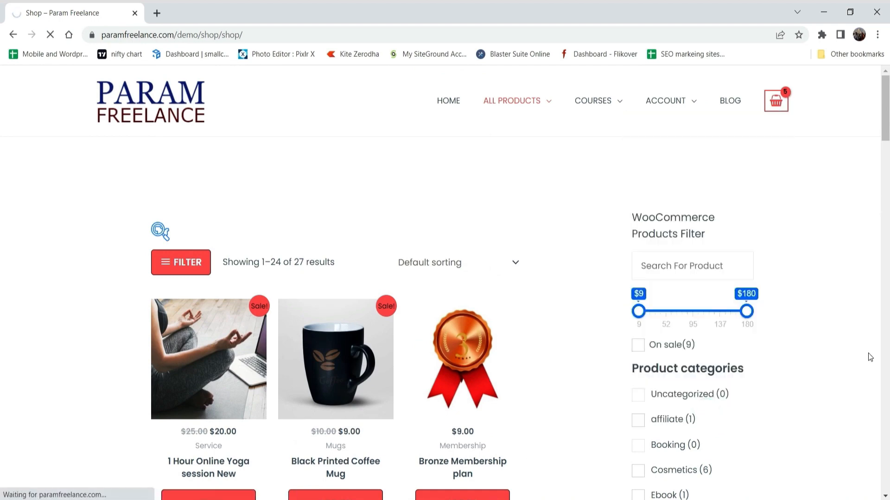
pyautogui.scroll(-8, 833, 307)
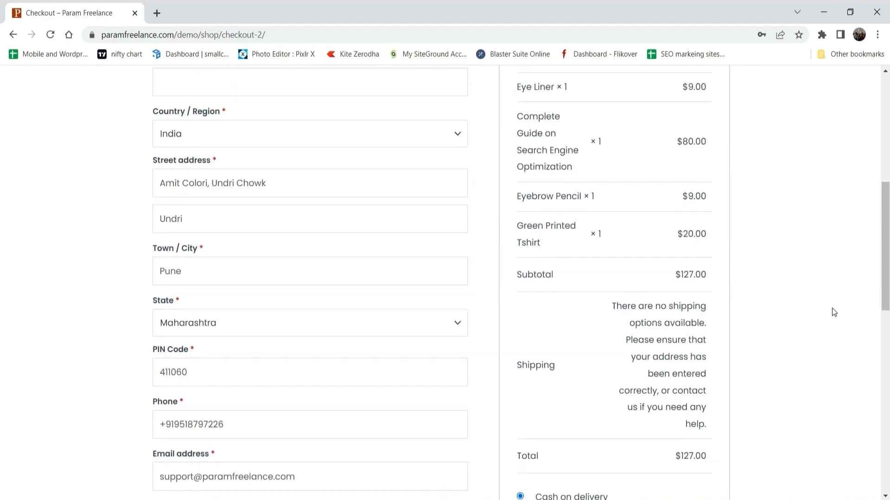
pyautogui.scroll(3, 833, 308)
pyautogui.scroll(-13, 781, 248)
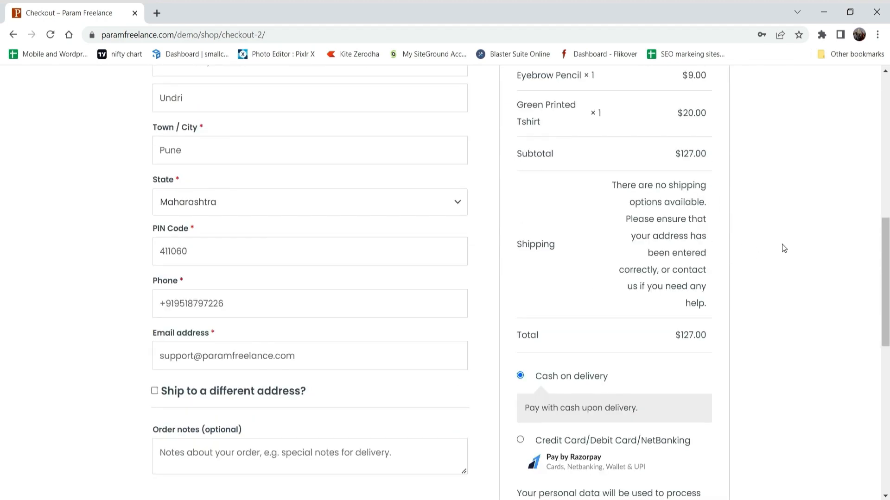
pyautogui.scroll(15, 796, 284)
pyautogui.scroll(3, 777, 304)
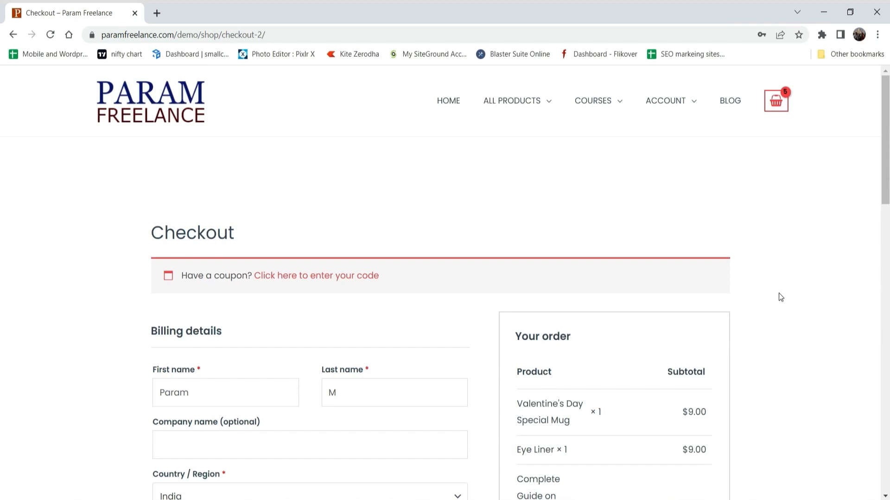
pyautogui.click(530, 102)
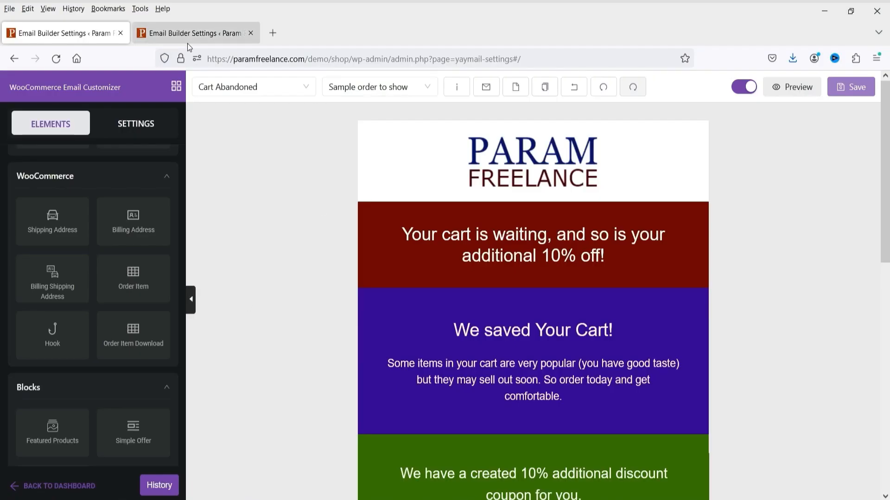
# - Switch to the WordPress admin in Firefox and examine AutomateWoo's cart tracking and abandoned cart timeout settings
pyautogui.click(191, 35)
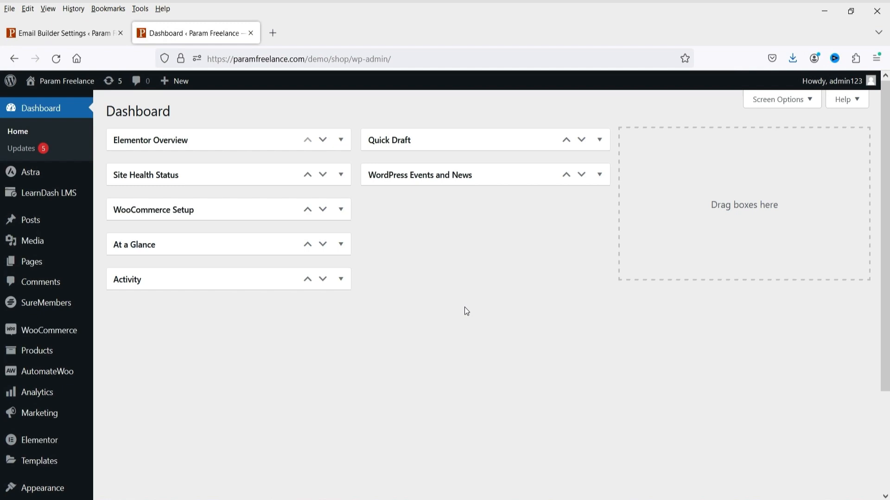
pyautogui.moveTo(28, 378)
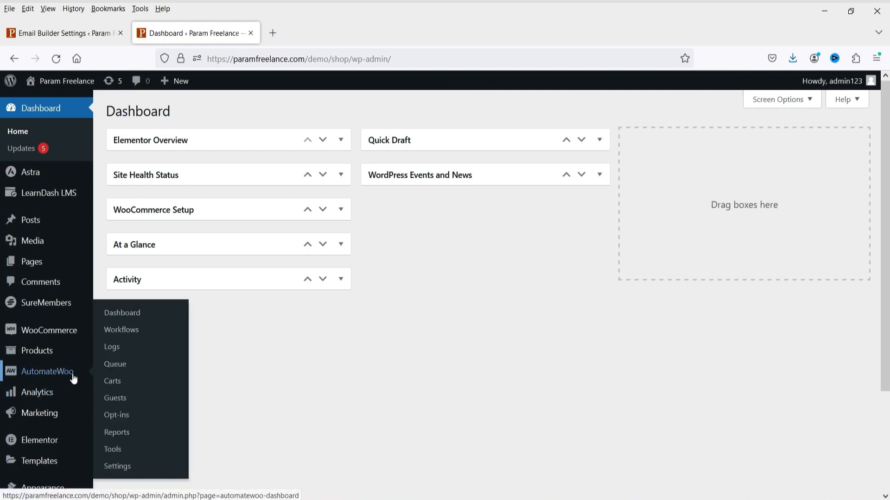
pyautogui.click(125, 466)
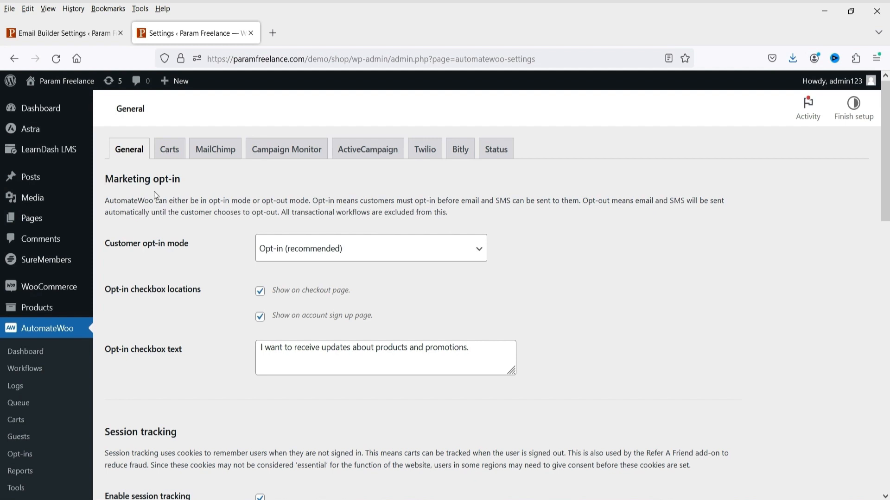
pyautogui.click(170, 150)
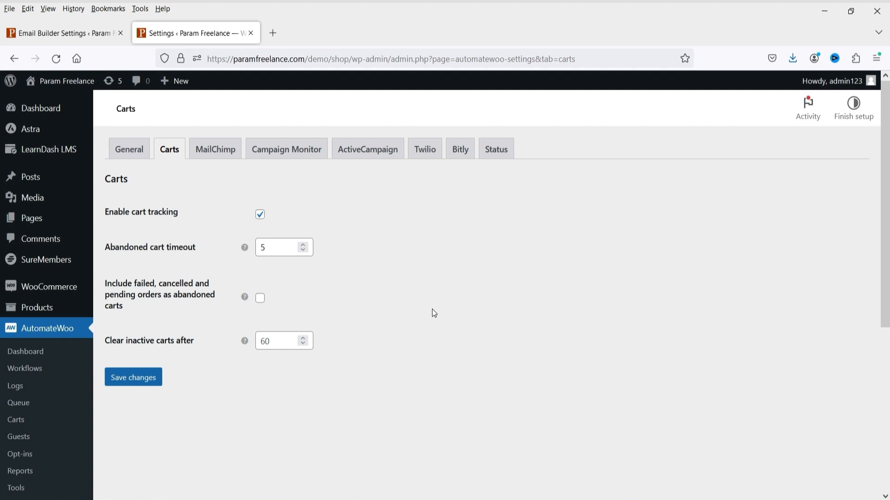
pyautogui.click(371, 267)
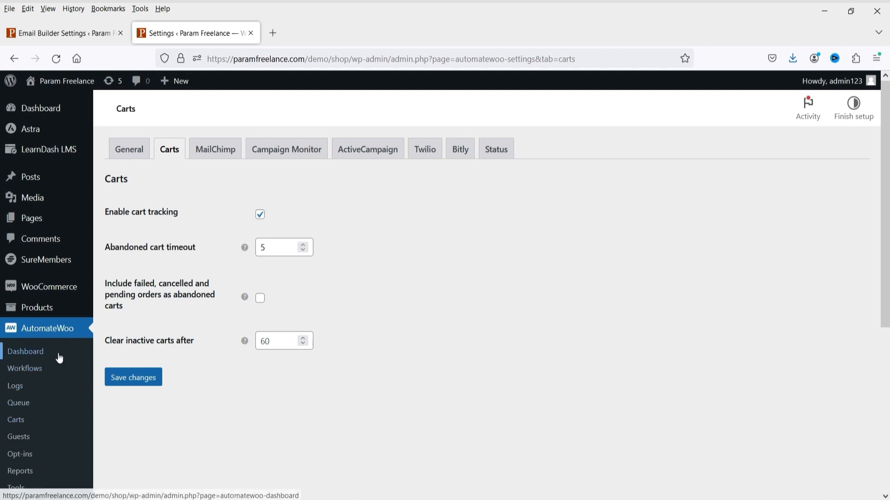
# - Examine the statistics, active carts and queued events on the AutomateWoo dashboard
pyautogui.click(23, 352)
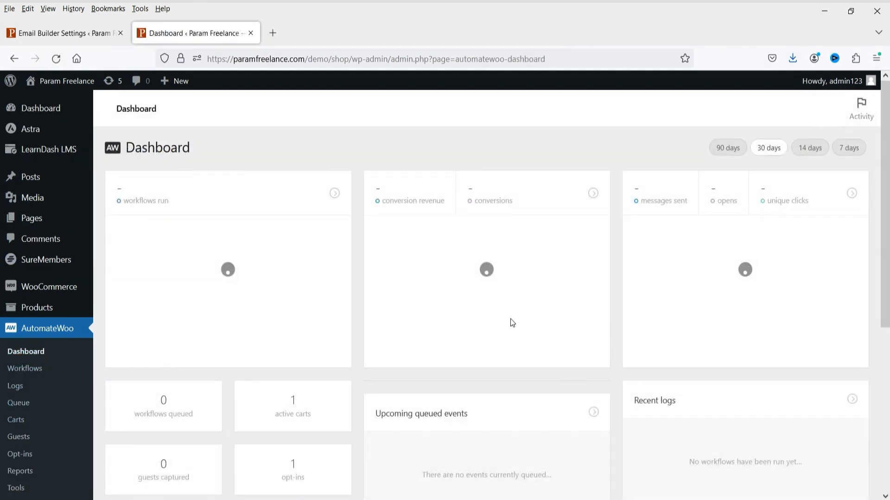
pyautogui.scroll(-3, 507, 319)
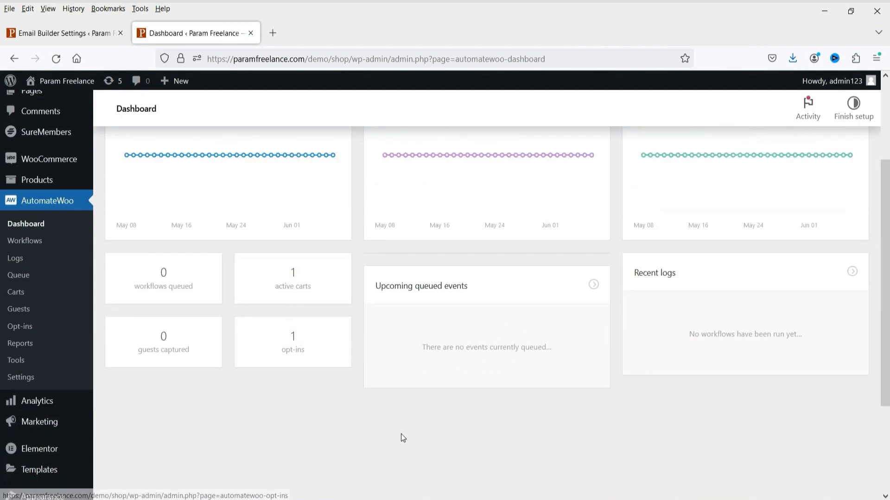
pyautogui.scroll(3, 402, 434)
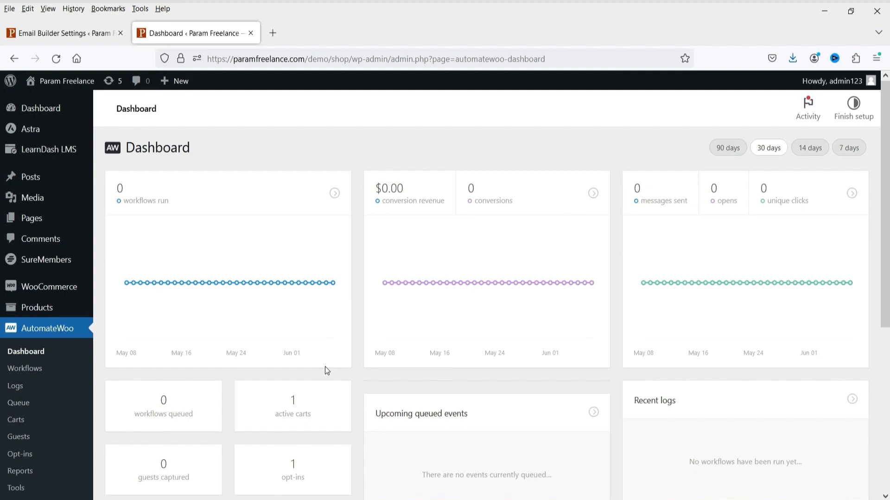
# - Check the storefront cart in Chrome against AutomateWoo's active carts list in Firefox, viewing the products in the active cart
pyautogui.hotkey('alt', 'Tab')
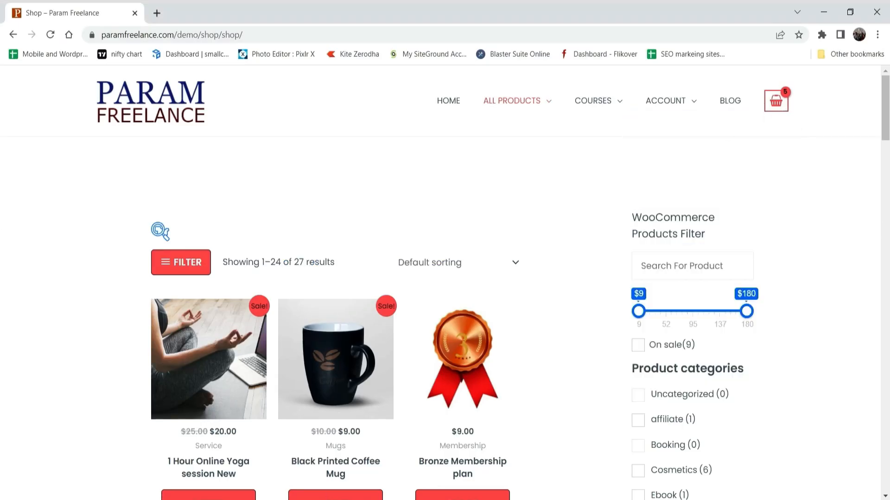
pyautogui.hotkey('alt', 'Tab')
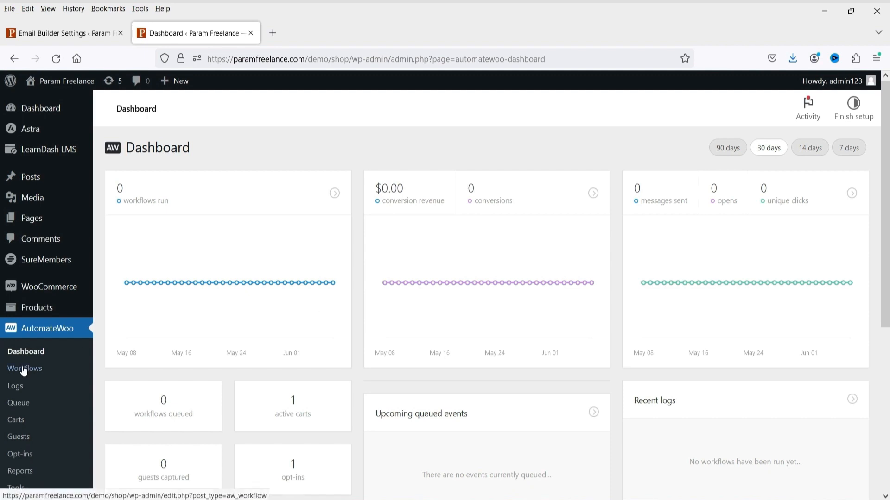
pyautogui.click(312, 418)
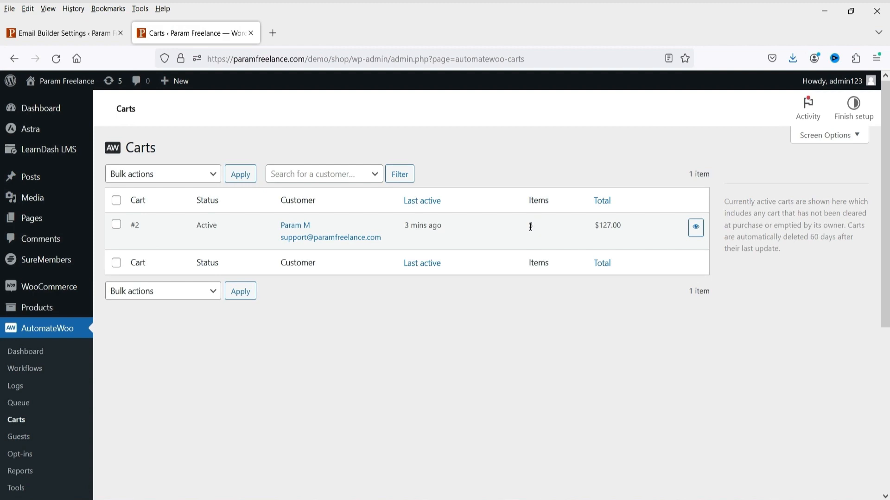
pyautogui.click(695, 227)
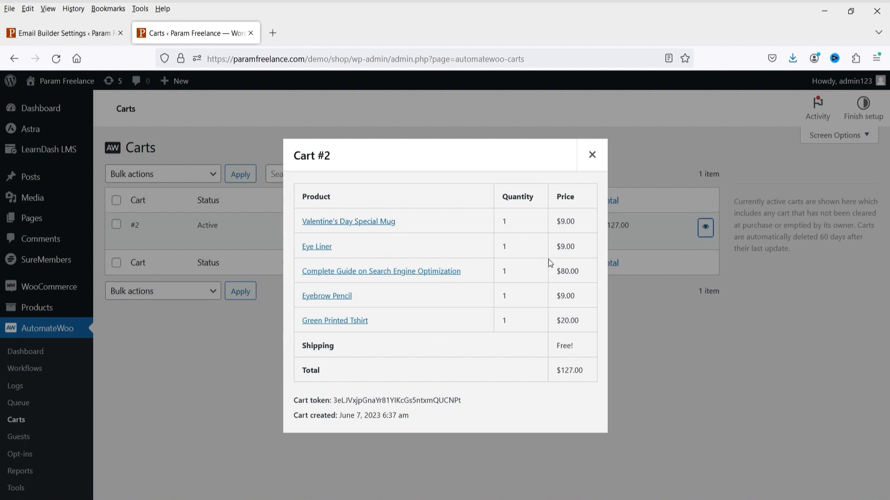
# - Close the cart details, return to the AutomateWoo dashboard and reload it to check the workflow run statistics
pyautogui.click(592, 154)
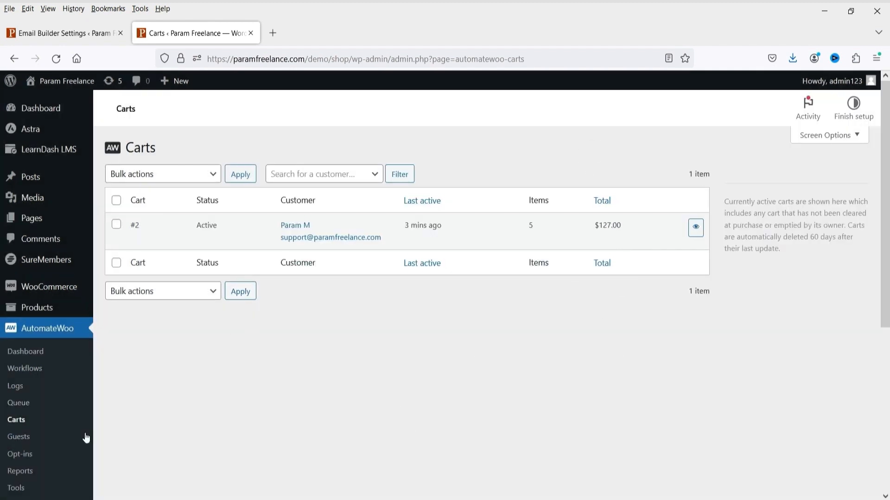
pyautogui.click(36, 352)
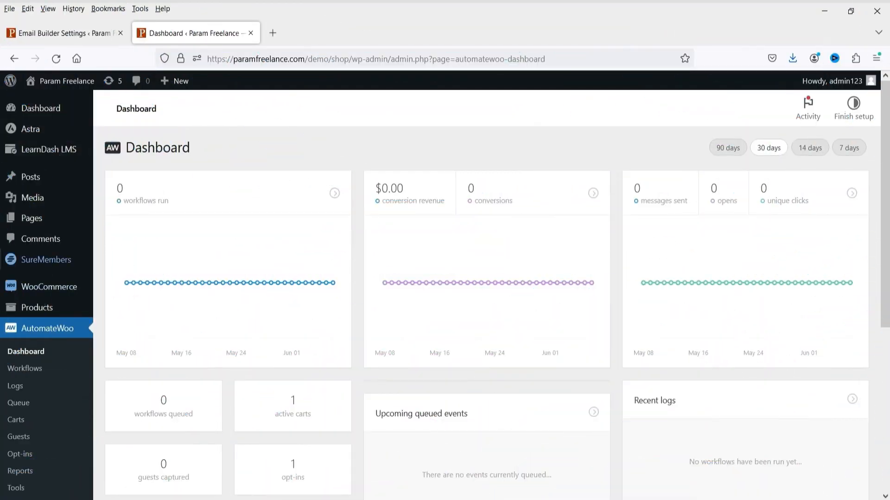
pyautogui.click(56, 59)
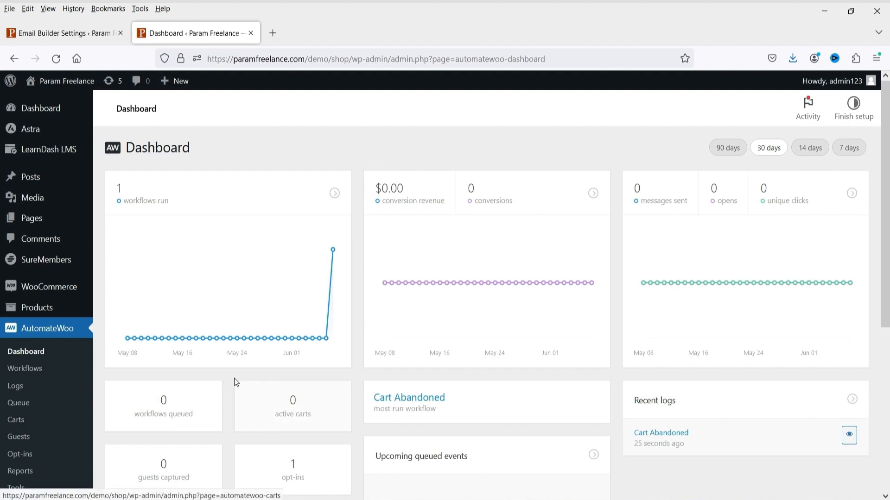
# - Examine the log entry for the Cart Abandoned workflow's run from its run count, check the email sending note, and close the details
pyautogui.click(32, 369)
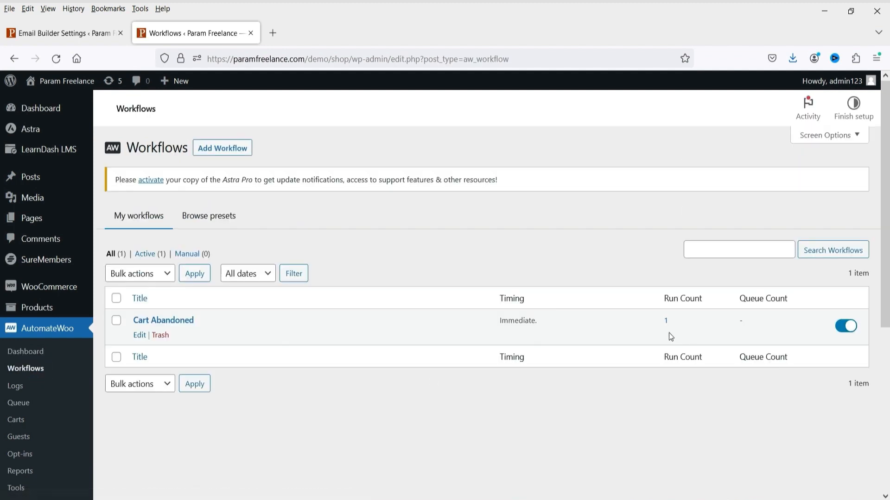
pyautogui.click(666, 322)
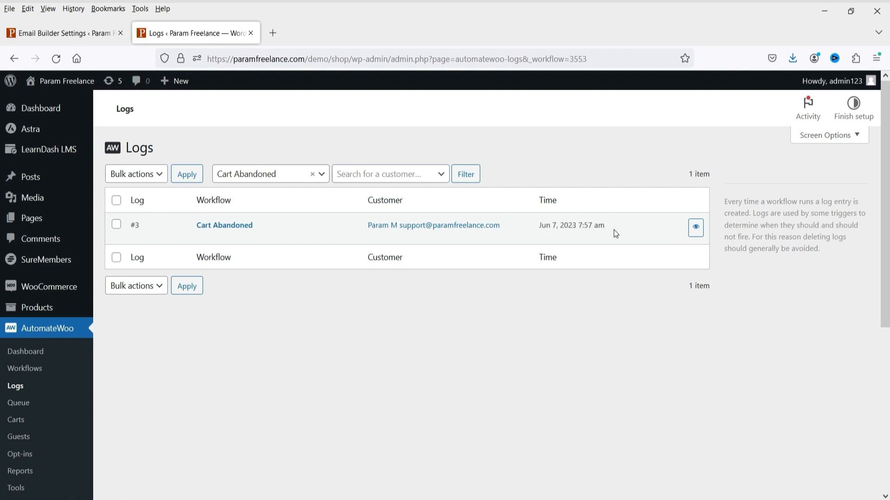
pyautogui.click(694, 232)
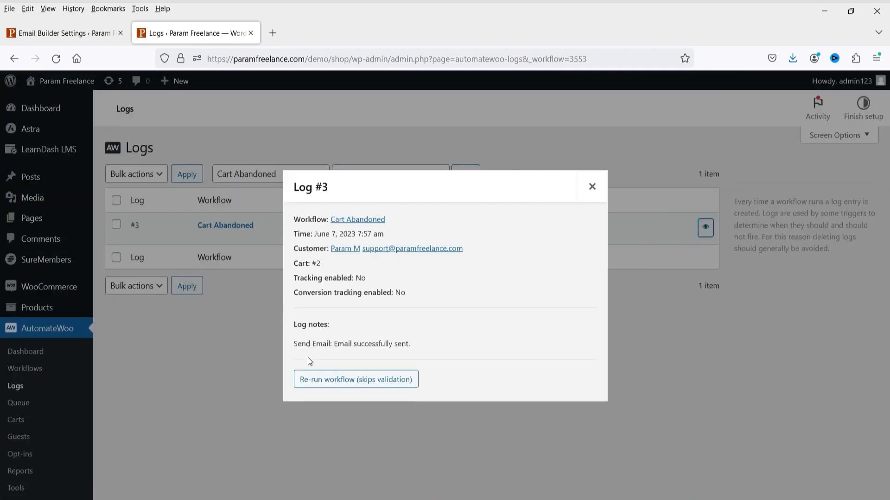
pyautogui.moveTo(298, 344); pyautogui.dragTo(345, 343)
pyautogui.tripleClick(413, 348)
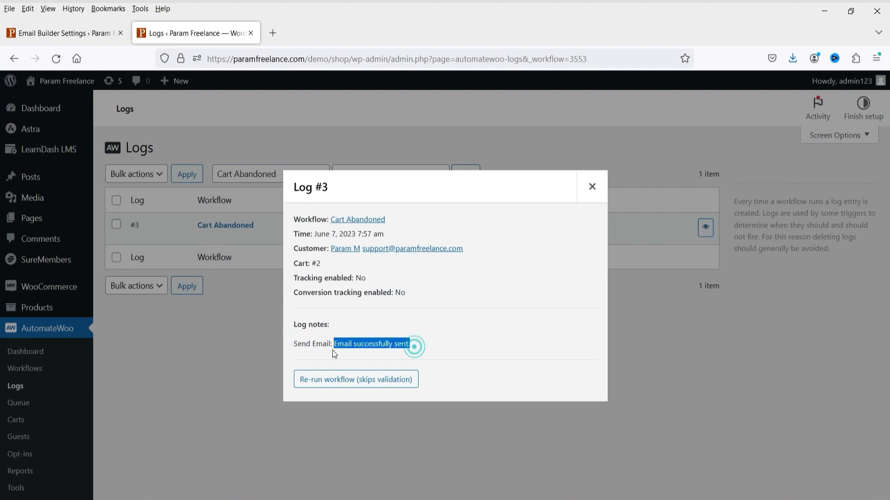
pyautogui.click(453, 346)
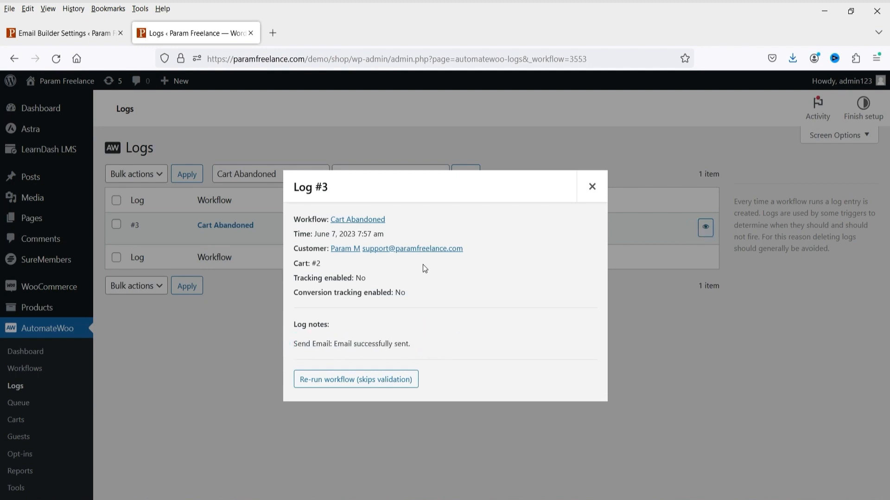
pyautogui.click(592, 186)
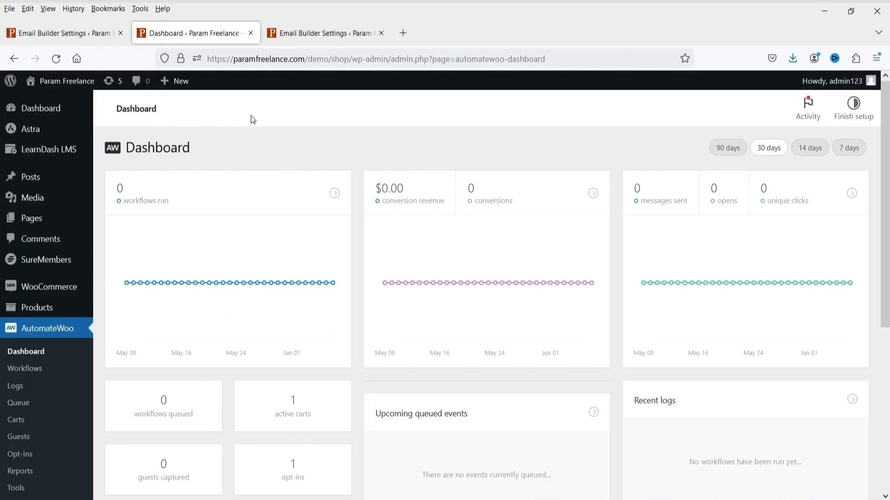
# - Review the Cart Abandoned template in the YayMail email builder down to its footer, and expand the WooCommerce elements to look them over
pyautogui.click(76, 40)
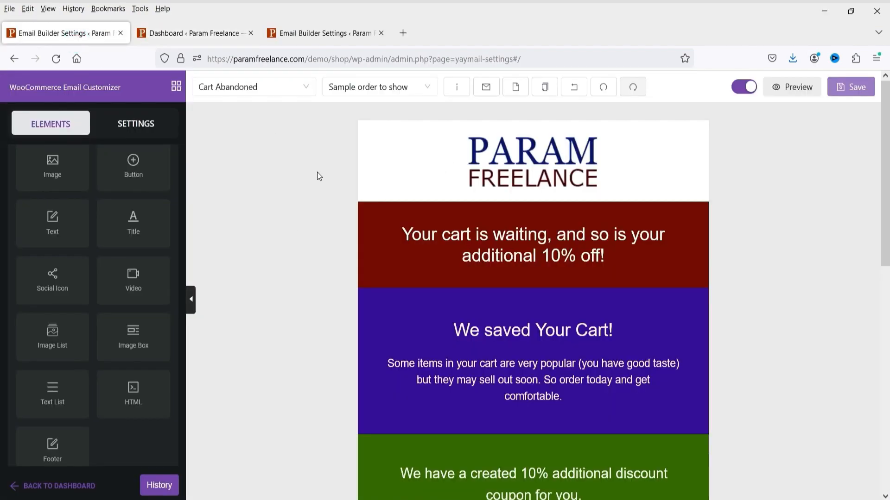
pyautogui.scroll(-4, 763, 199)
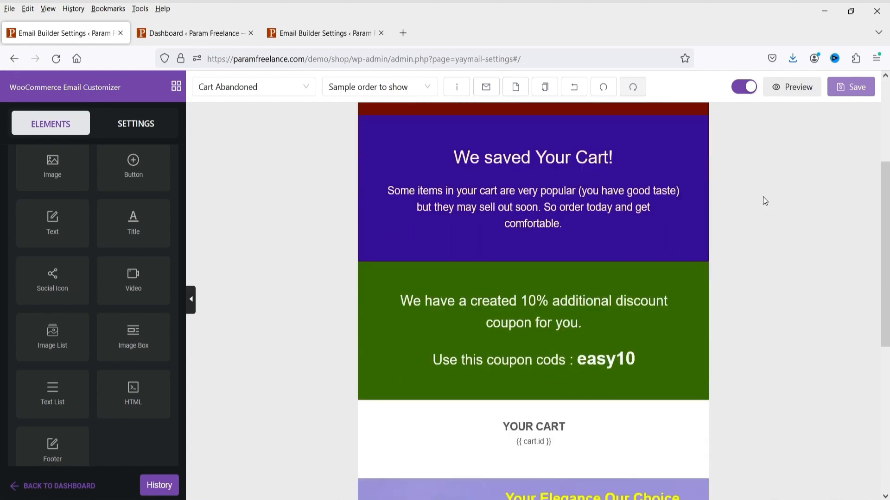
pyautogui.scroll(-4, 763, 197)
pyautogui.scroll(-3, 754, 199)
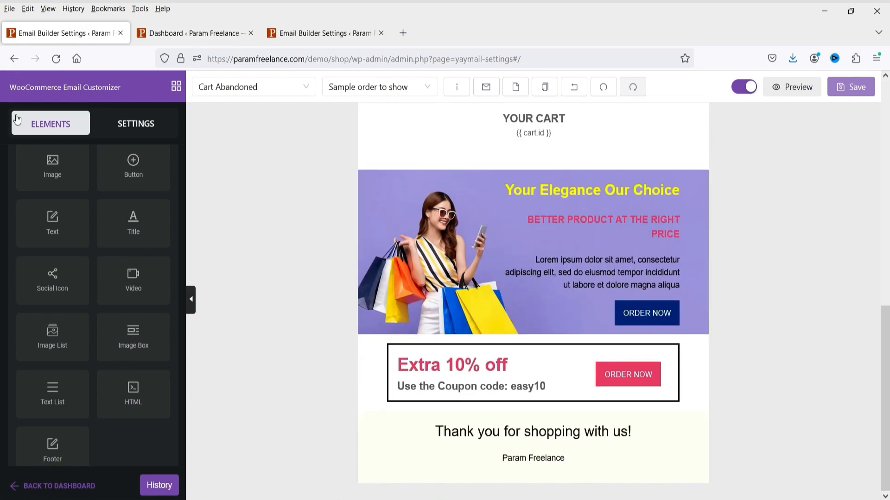
pyautogui.scroll(-2, 102, 307)
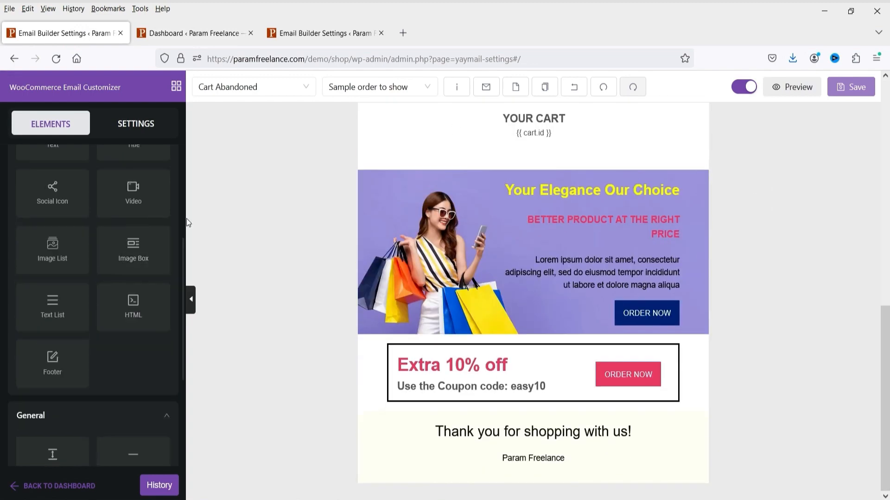
pyautogui.scroll(-5, 111, 289)
pyautogui.click(51, 421)
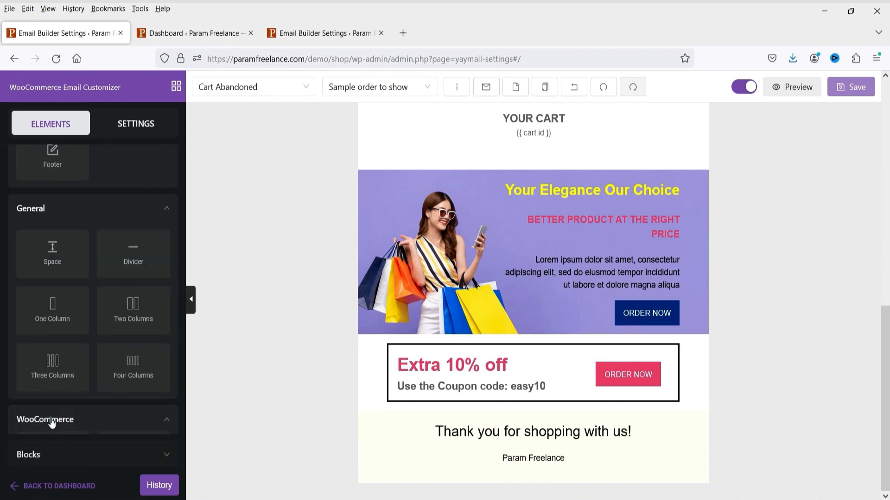
pyautogui.scroll(-2, 92, 371)
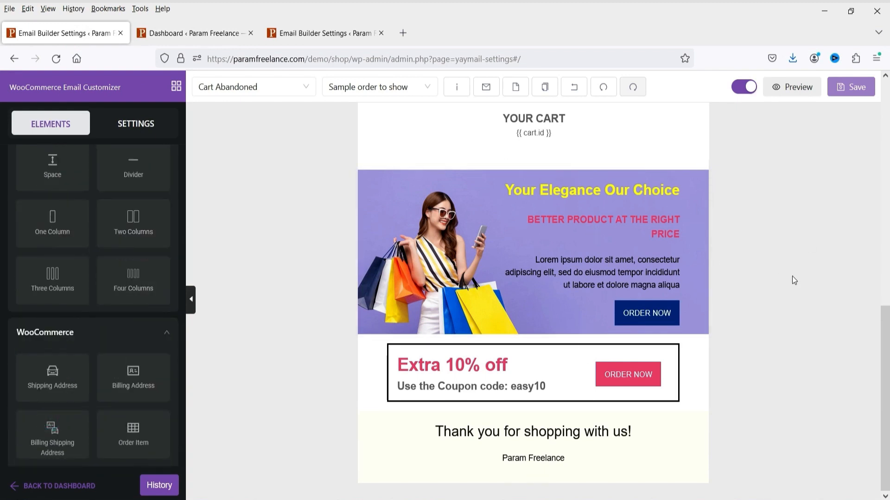